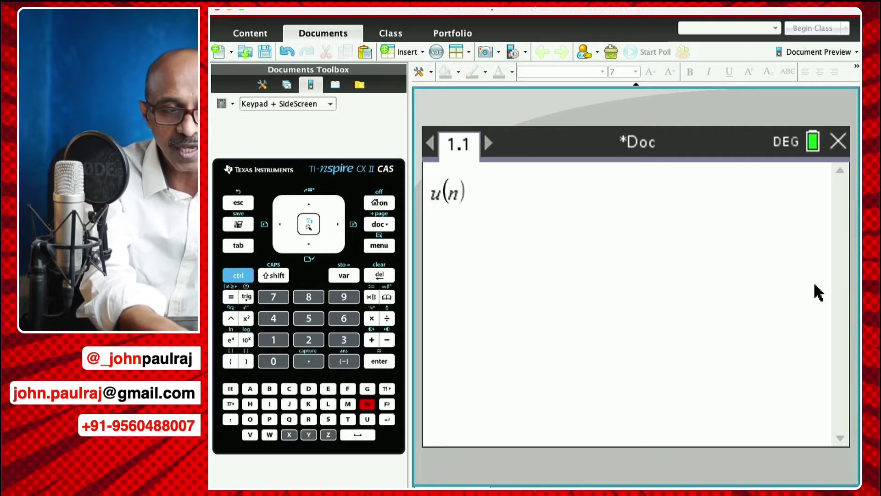
Complete the definition of the sequence as u(n):=2n+1
key("Right")
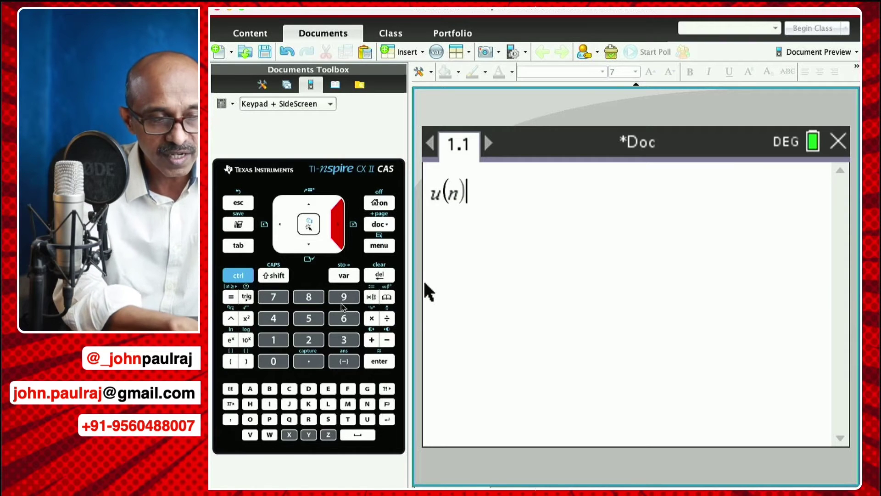
left_click(241, 276)
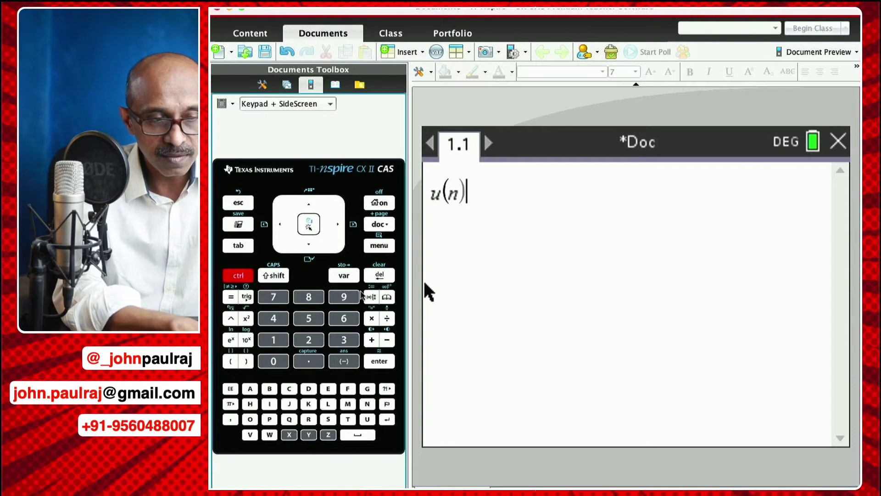
left_click(371, 297)
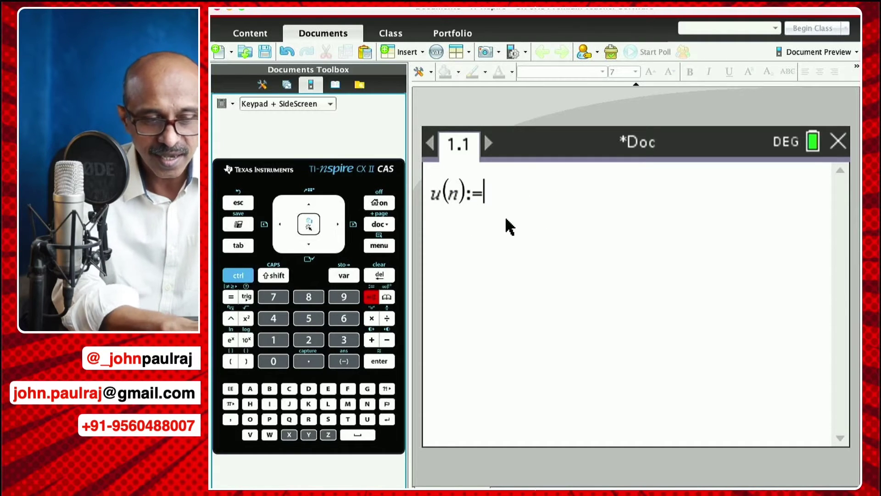
type("2n+1")
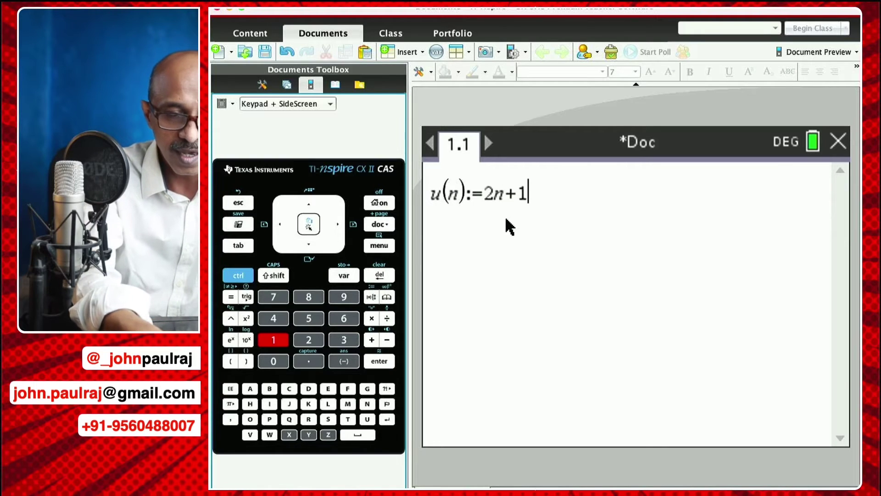
key("Return")
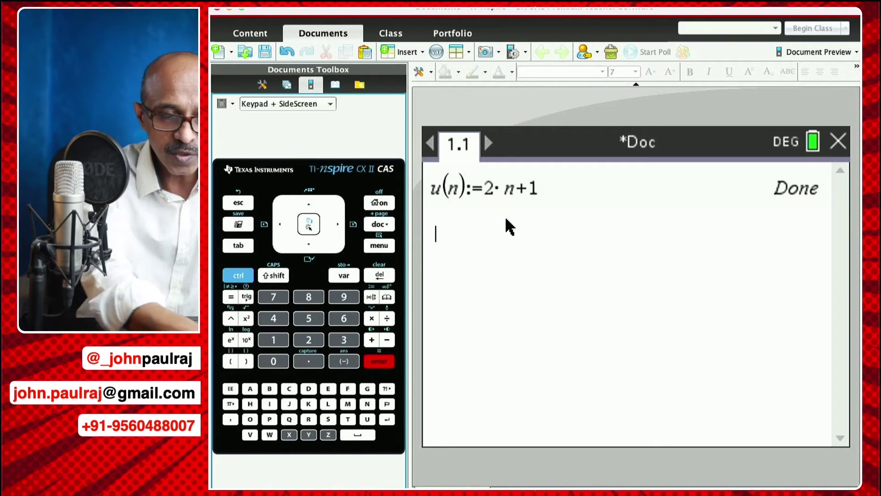
Evaluate the 50th term of the sequence with u(50)
type("u(")
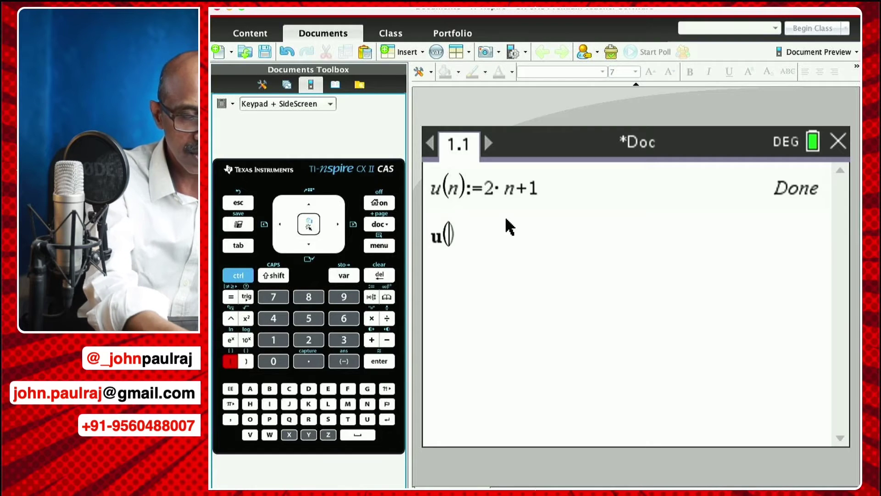
type("5")
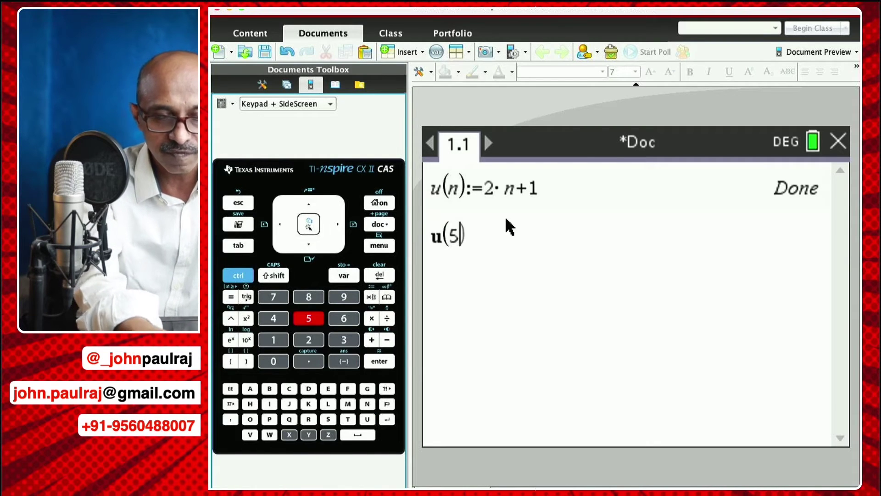
type("0")
key("Return")
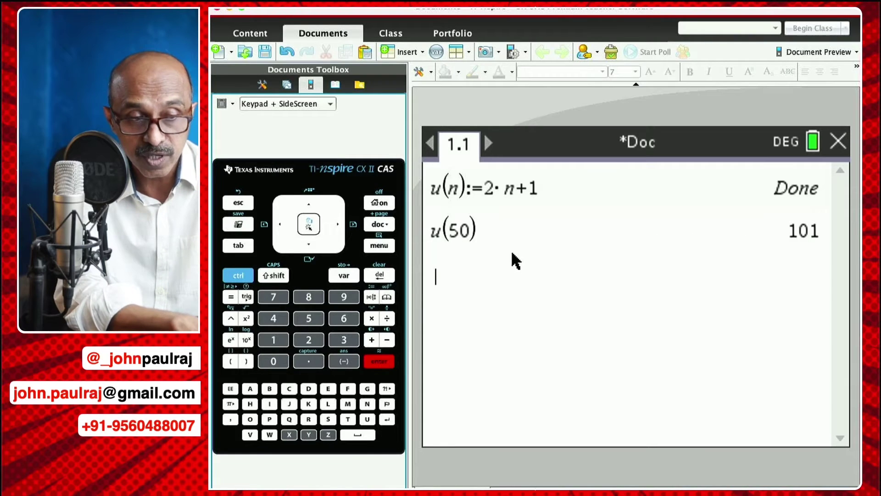
key("Escape")
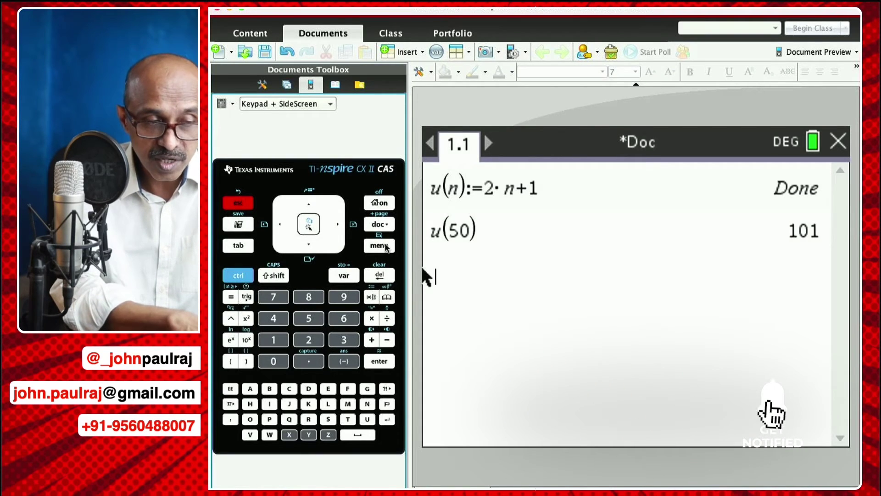
Use Numerical Solve to find which term equals 151, entering nSolve(u(n)=151,n)
key("ctrl+m")
mouse_move(577, 195)
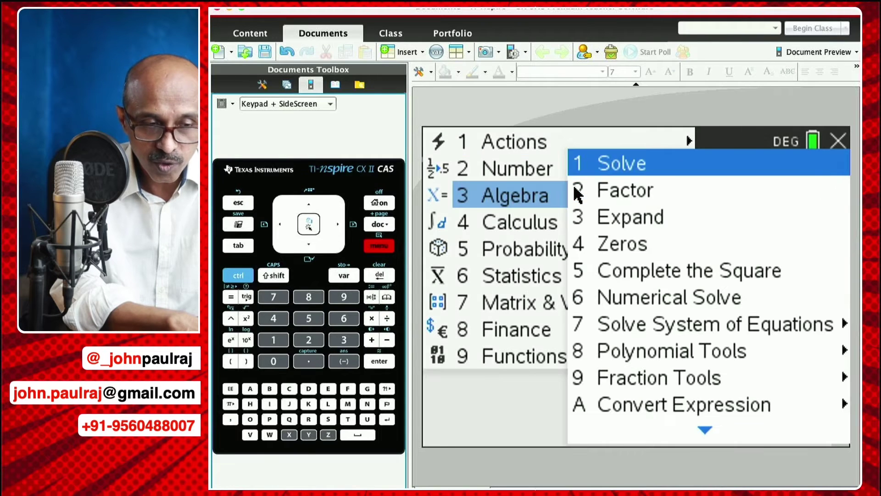
left_click(654, 299)
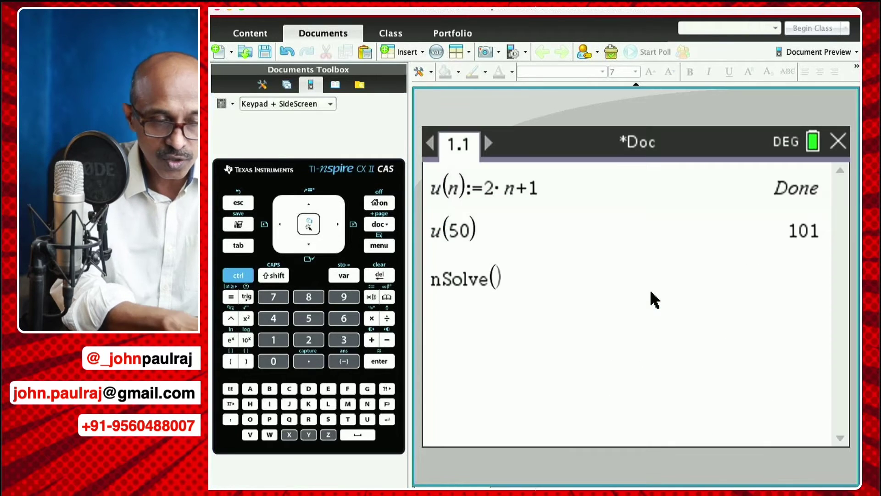
type("u(")
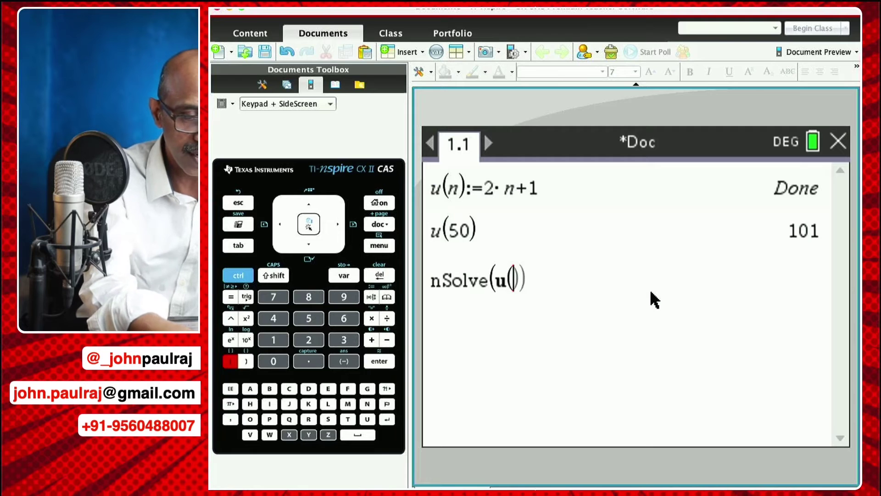
type("n")
key("Right")
type("=1")
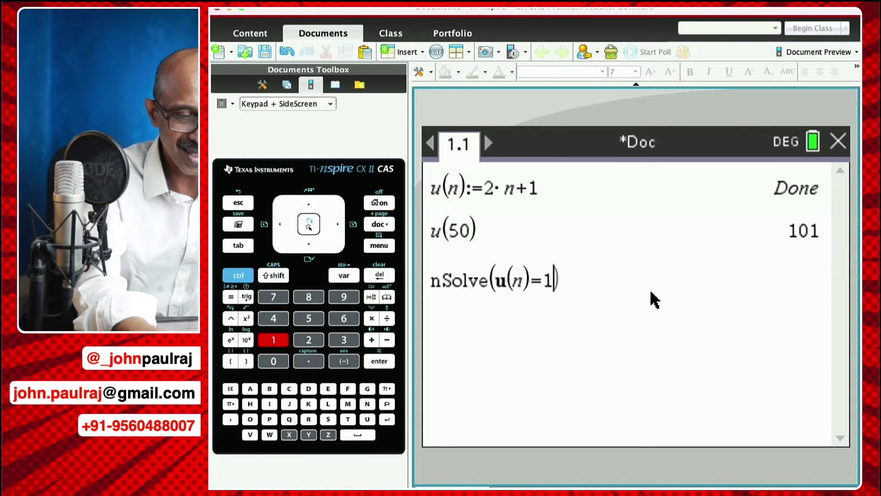
type("51")
type(",n")
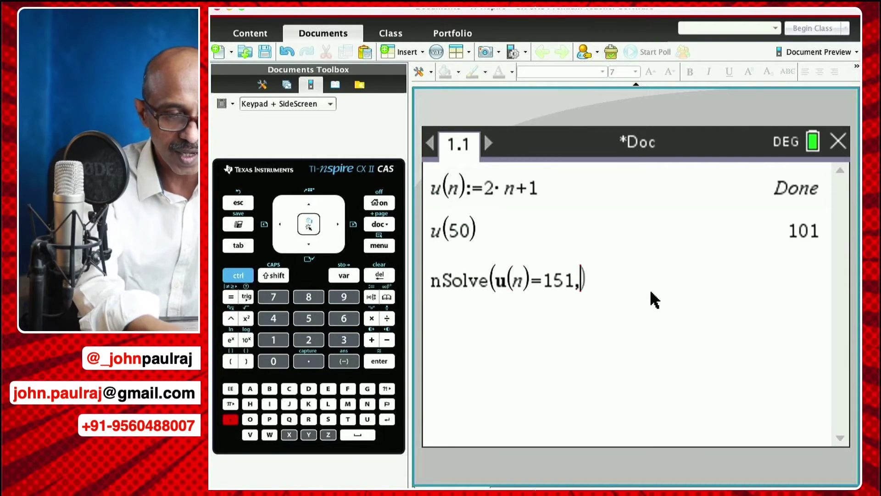
key("Return")
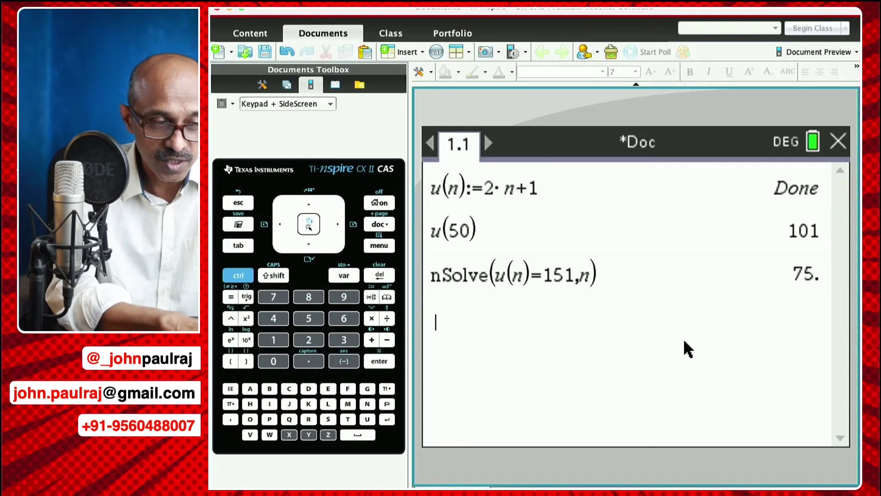
Insert a new problem with a Calculator page into the document and stay on page 2.1
left_click(387, 225)
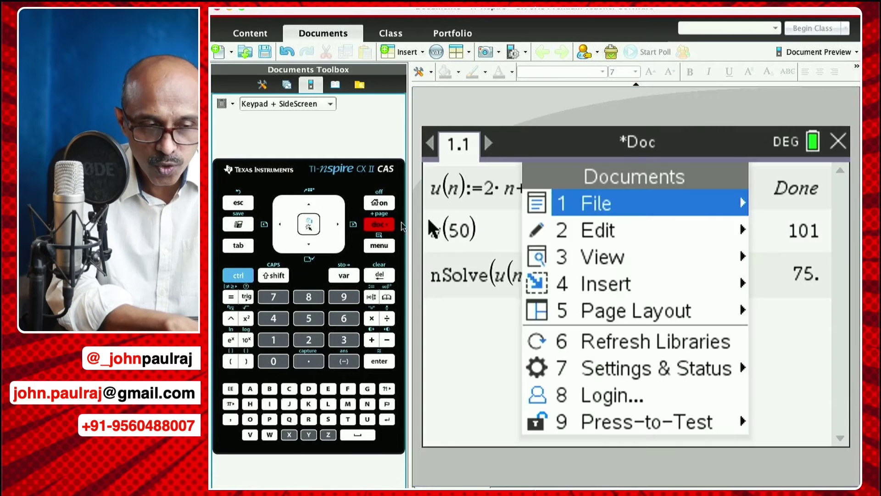
left_click(624, 288)
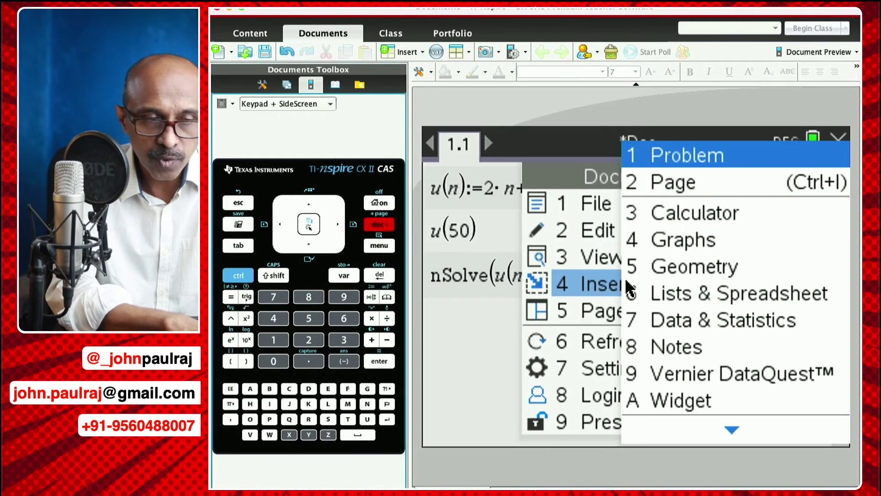
left_click(719, 156)
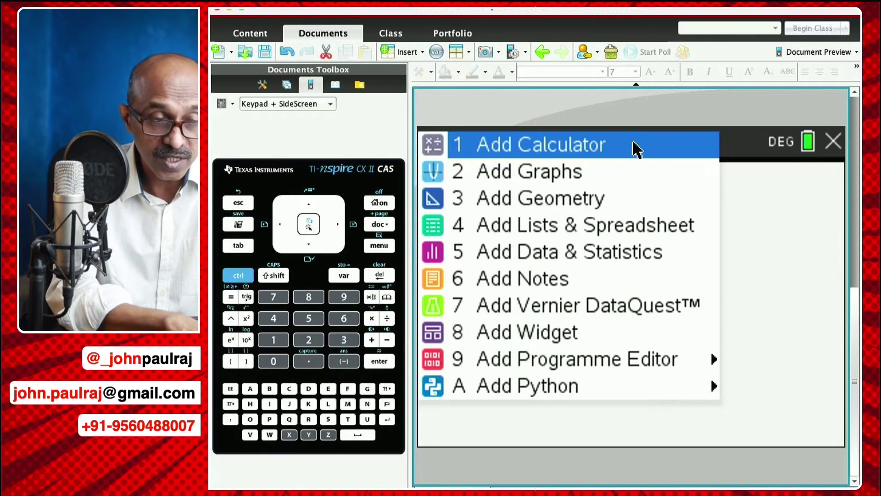
left_click(633, 145)
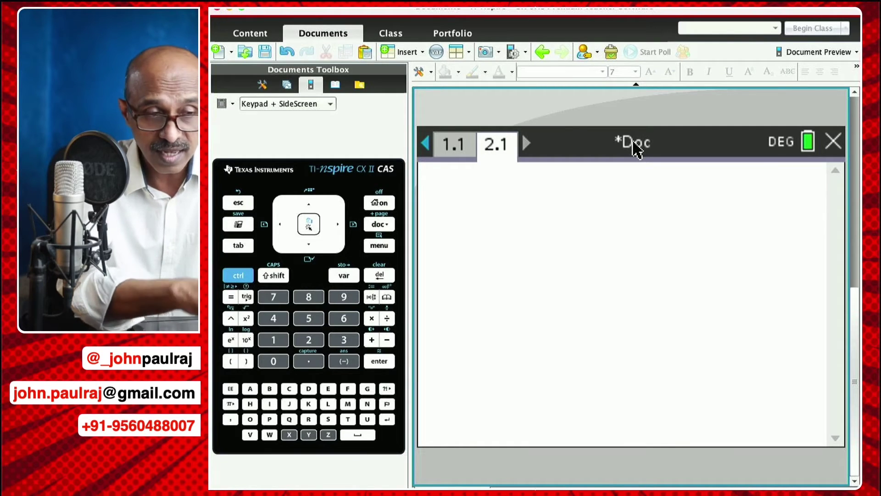
left_click(453, 144)
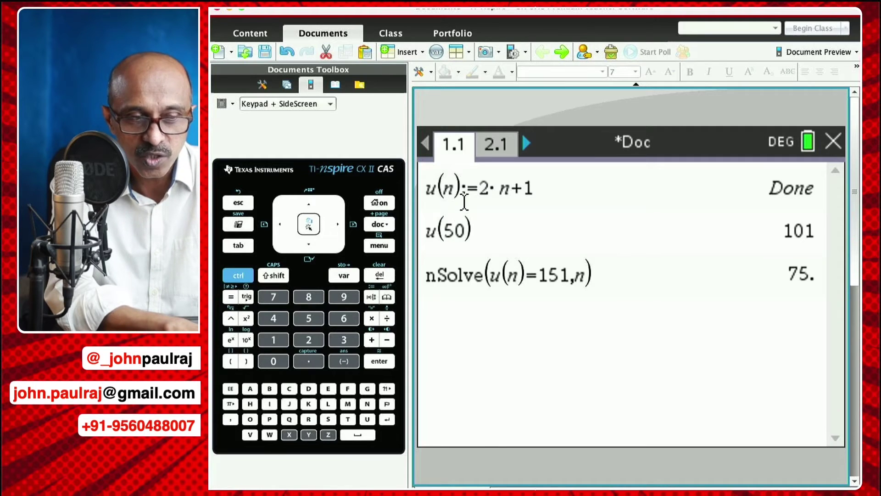
left_click(496, 145)
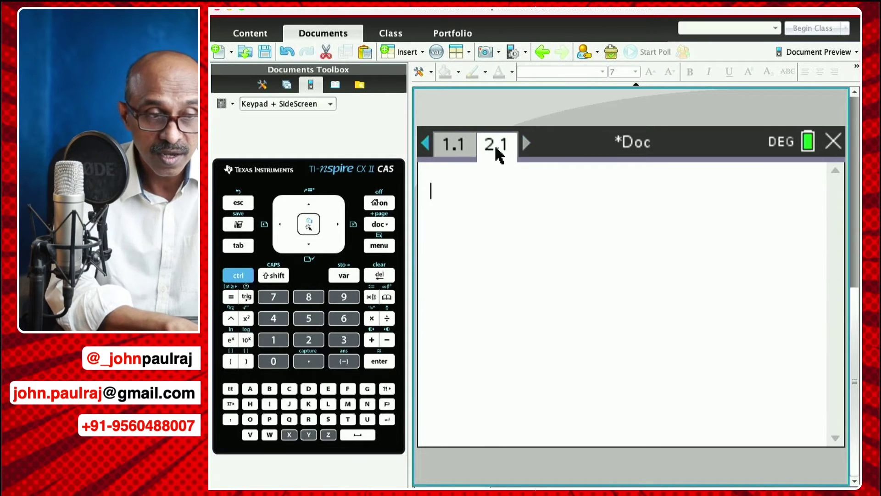
Start a definition of u(n):= on page 2.1 using the two-piece piecewise function template
type("u(")
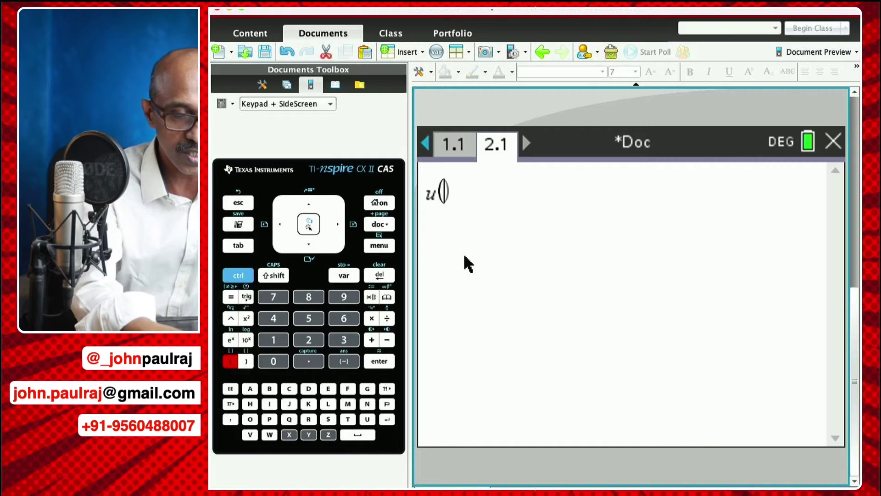
type("n")
key("Right")
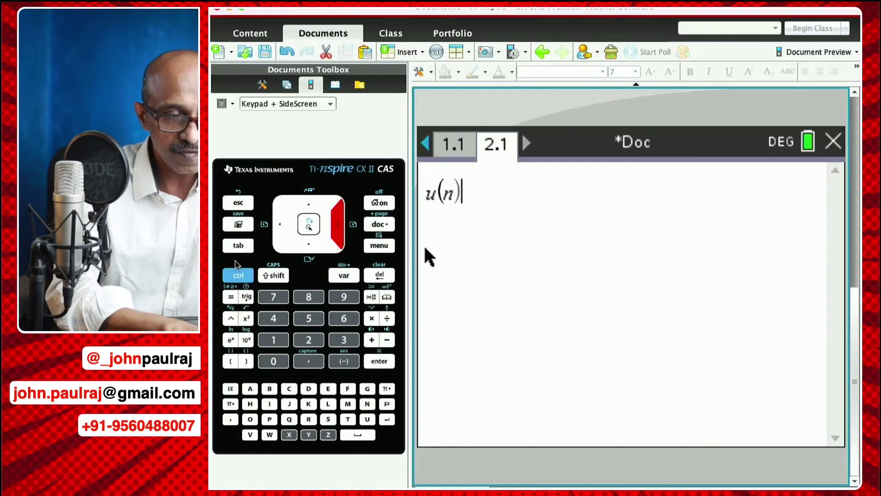
key("ctrl")
left_click(372, 296)
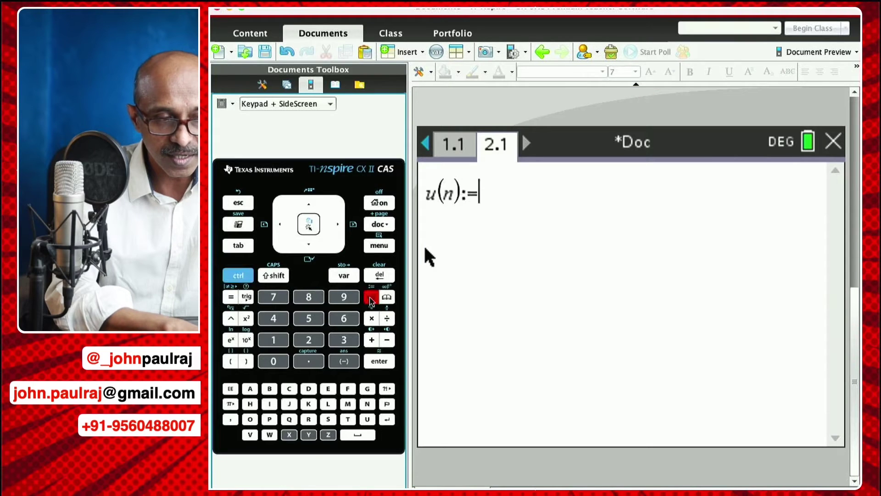
left_click(373, 299)
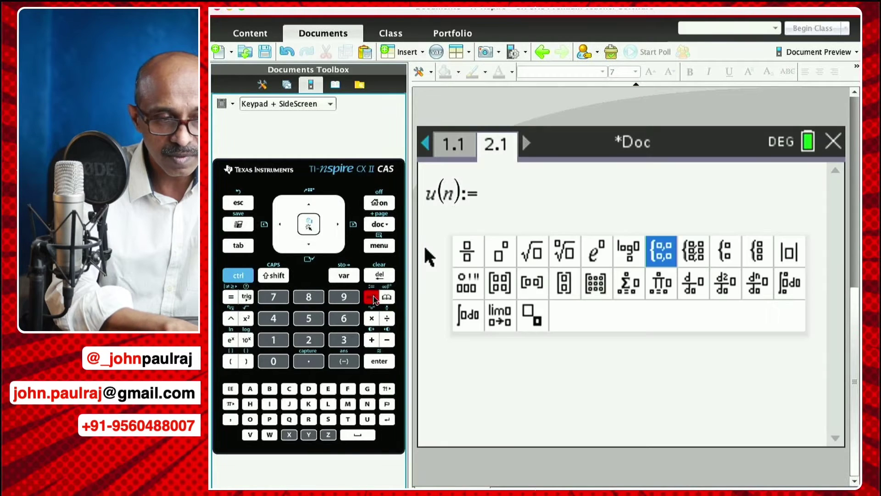
left_click(663, 252)
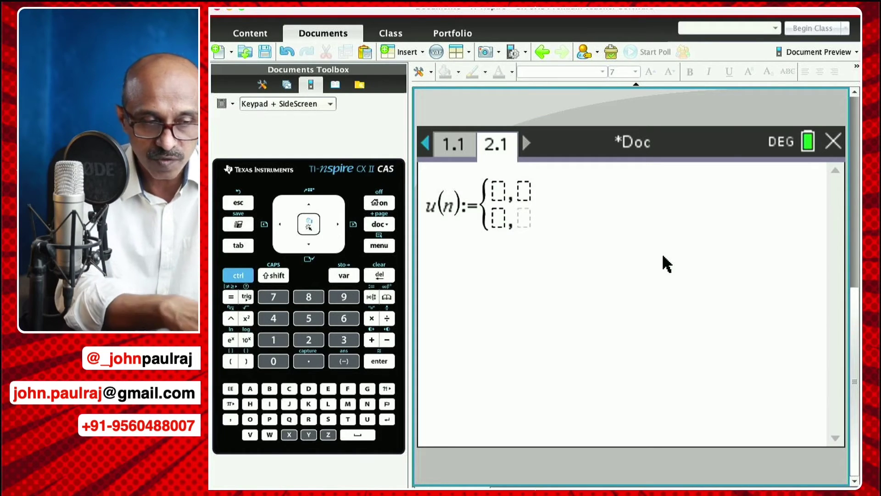
Enter the recursive expression 2·u(n-1)-1 as the first piece of the piecewise definition
type("2")
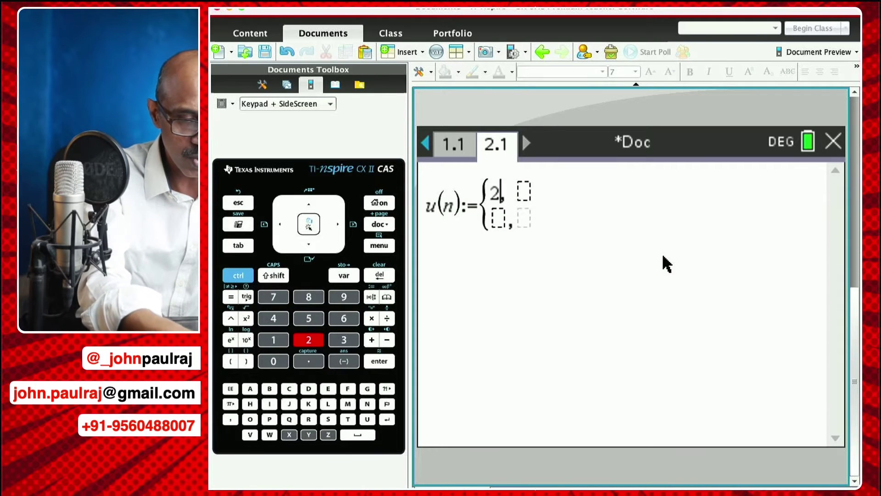
type("*")
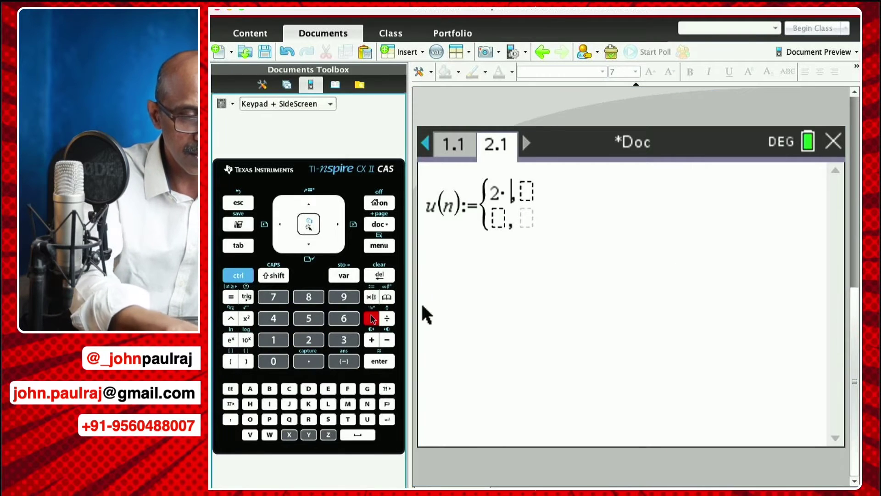
type("u(n")
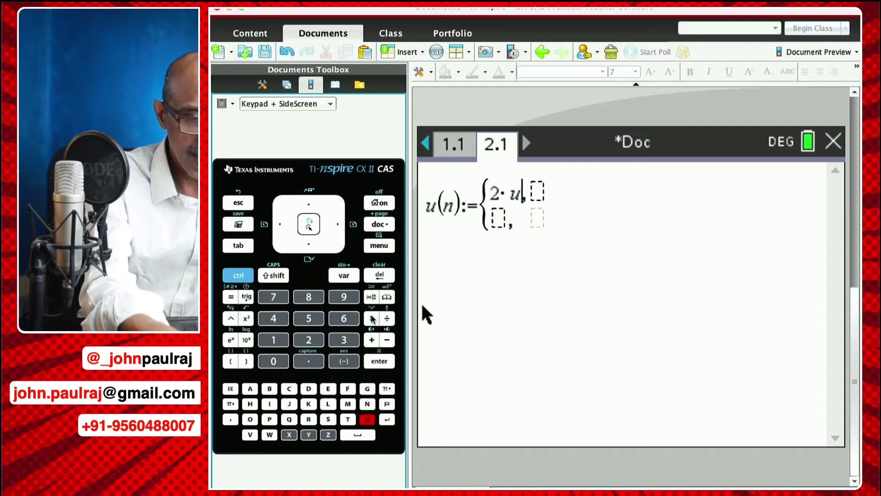
type("-1")
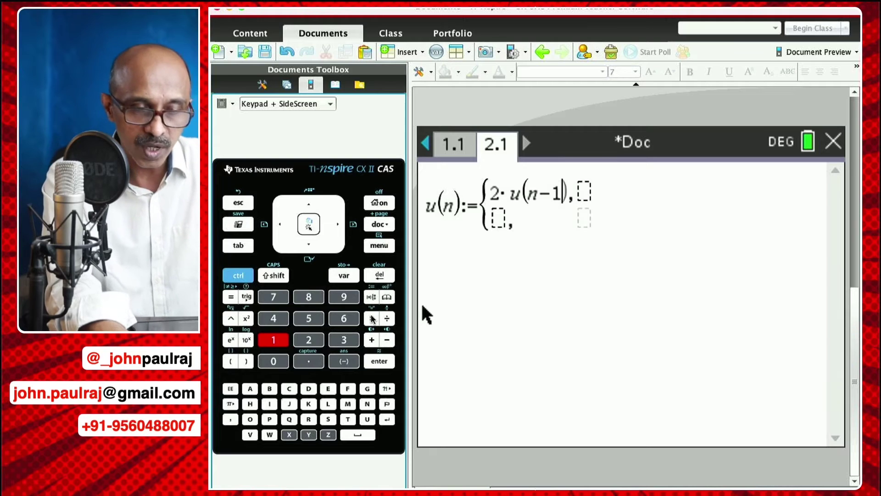
key("Right")
type("-1")
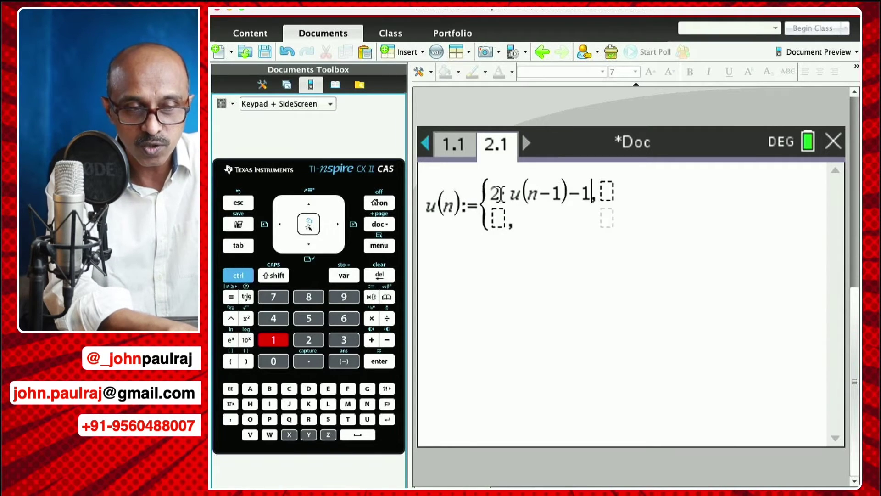
Enter n≥1 as the condition for the recursive first piece of the u(n) definition
left_click(606, 192)
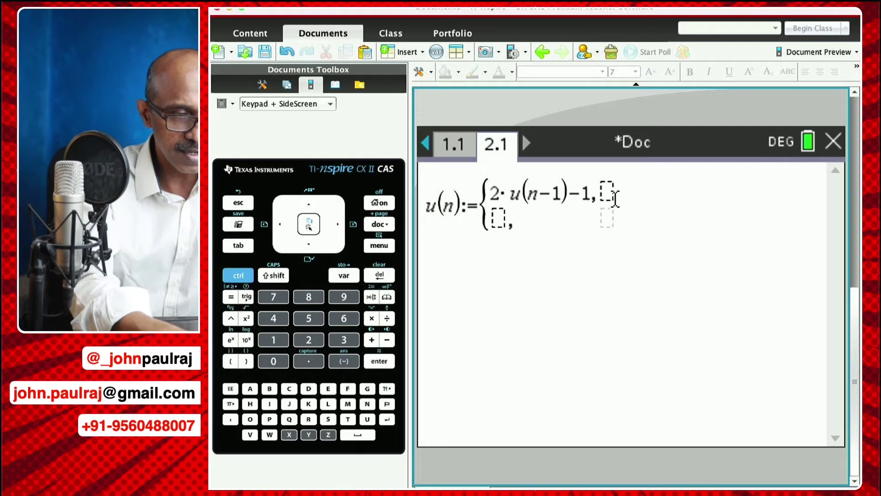
type("n")
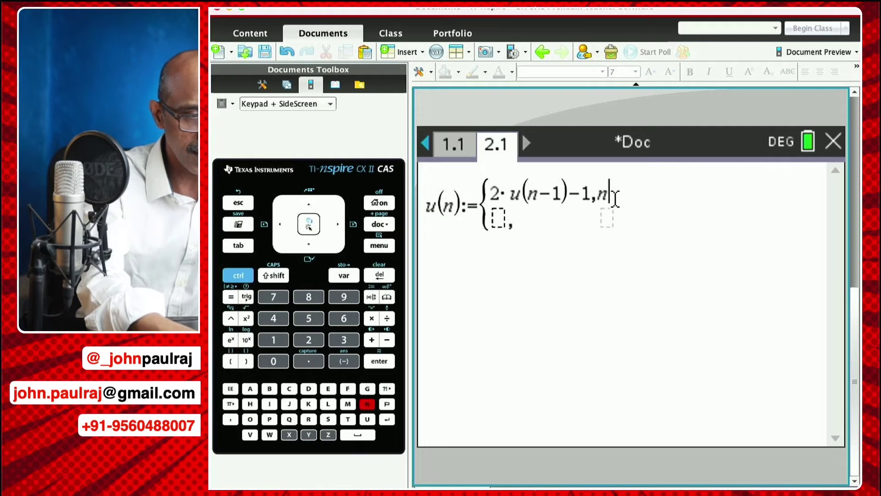
left_click(243, 275)
left_click(233, 298)
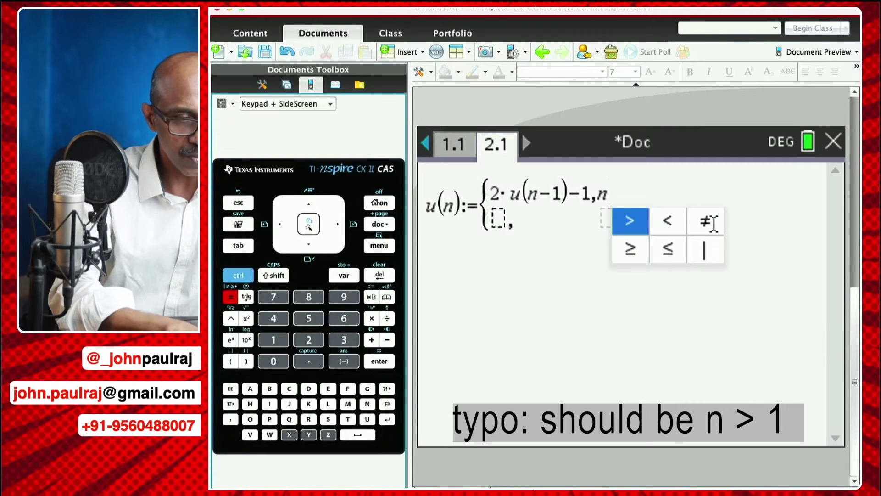
left_click(626, 256)
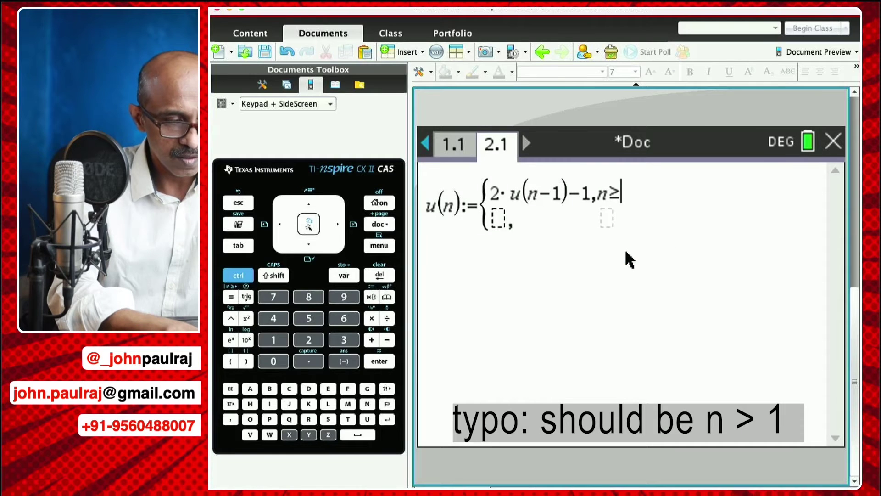
type("1")
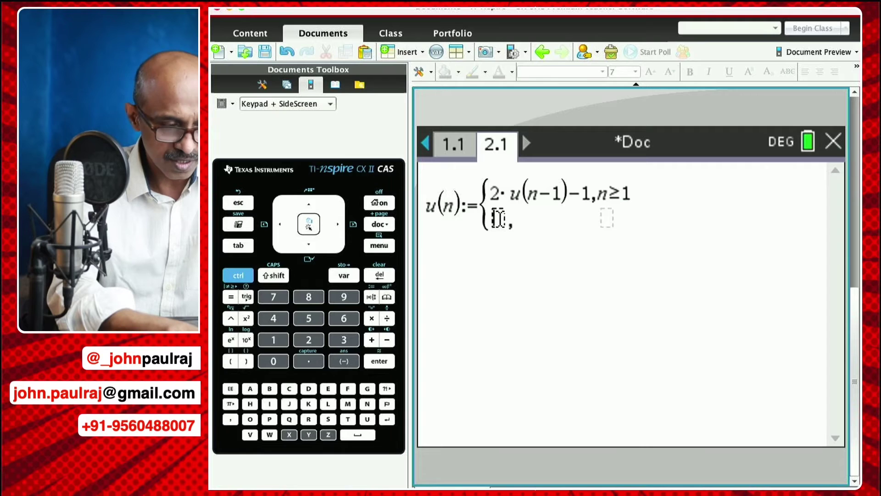
Complete the second piece with value 2 for n=1 and store the u(n) definition
left_click(497, 218)
type("2")
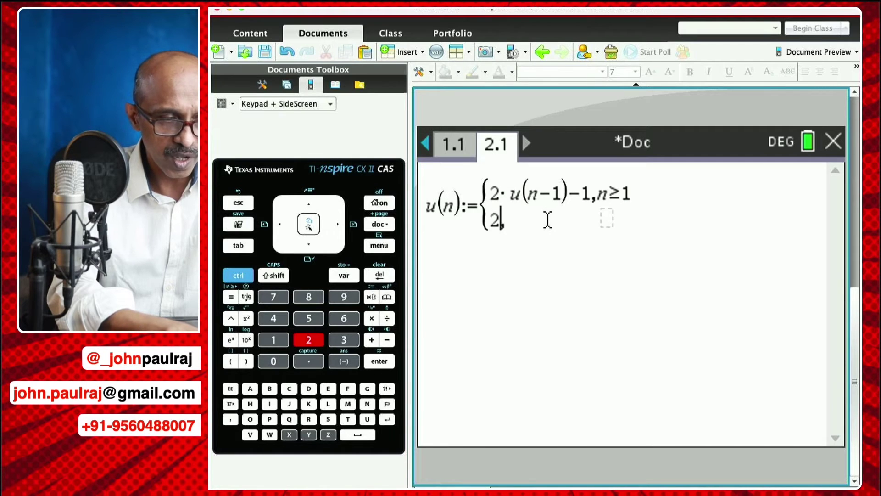
left_click(605, 216)
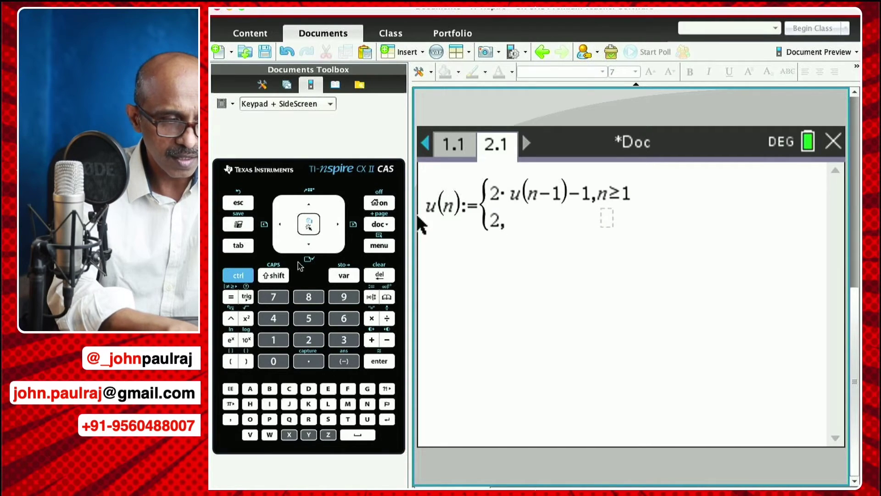
type("n=1")
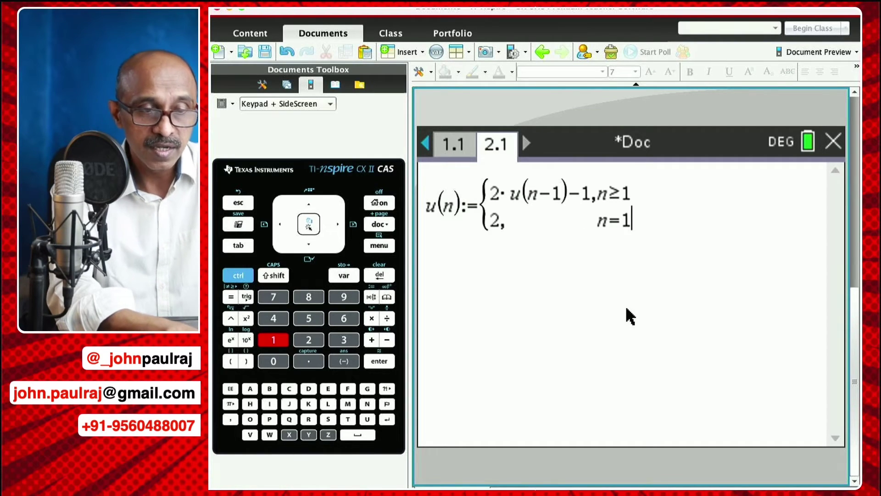
key("Return")
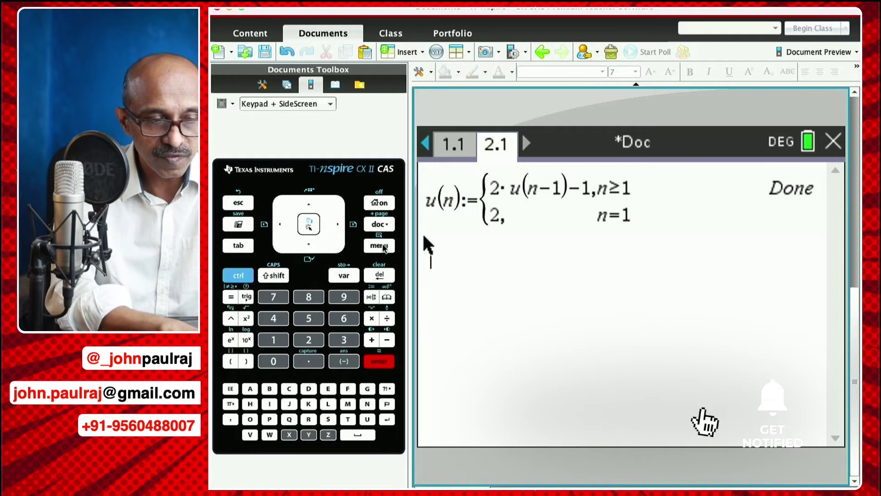
Try Numerical Solve to find which term of the recursive sequence equals 257, entering nSolve(u(n)=257,n)
key("ctrl+m")
mouse_move(560, 198)
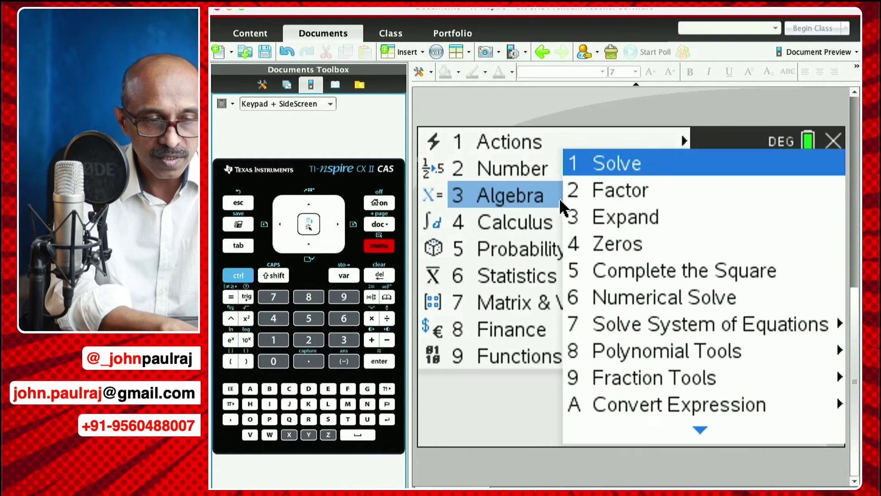
left_click(647, 298)
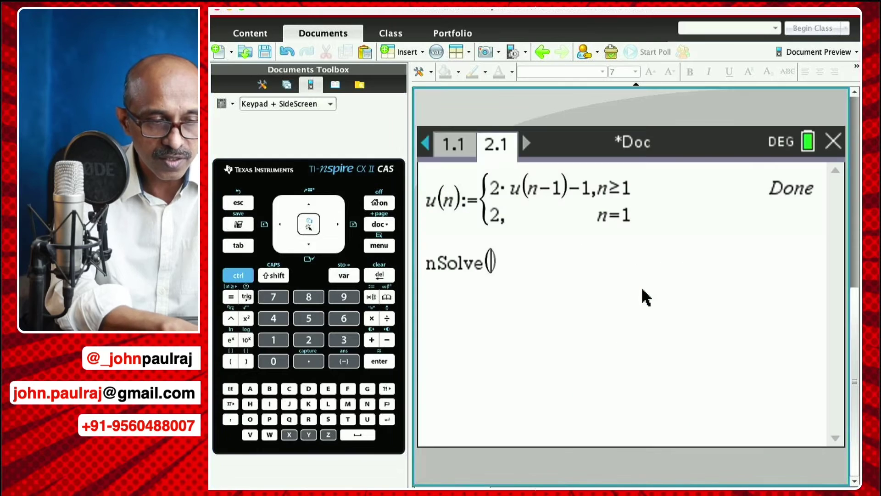
type("u")
type("(n")
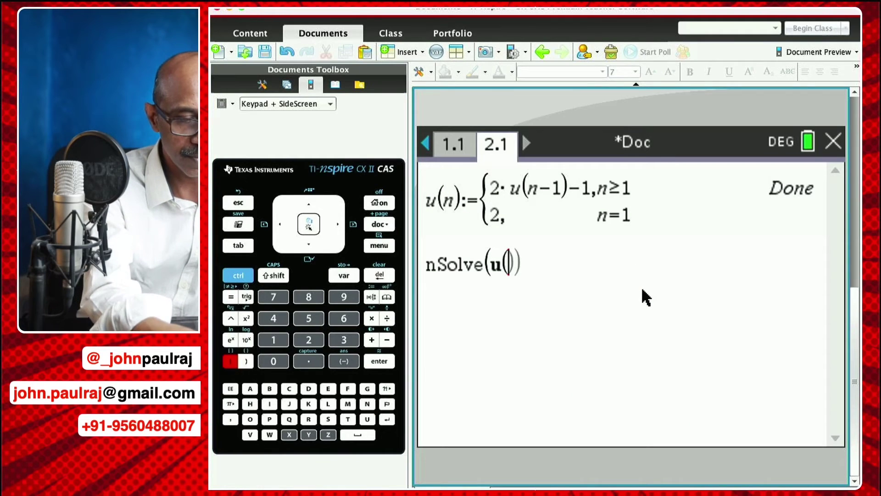
key("Right")
type("=257")
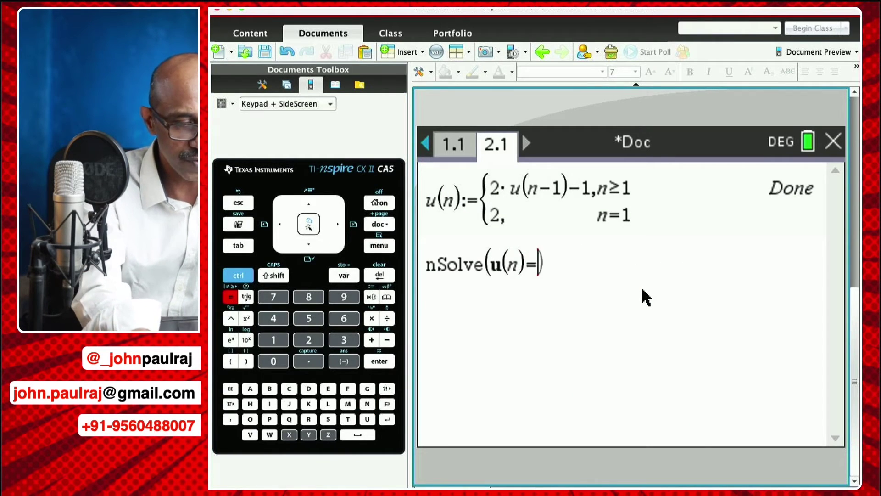
type(",n")
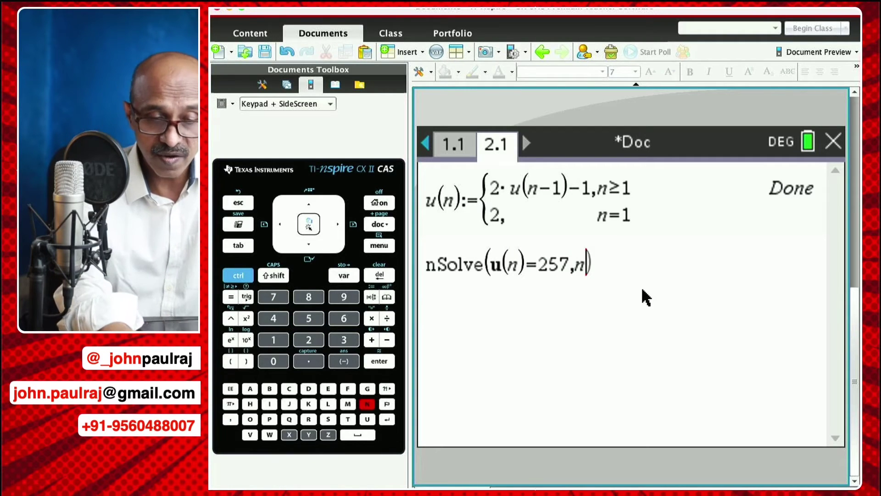
key("Return")
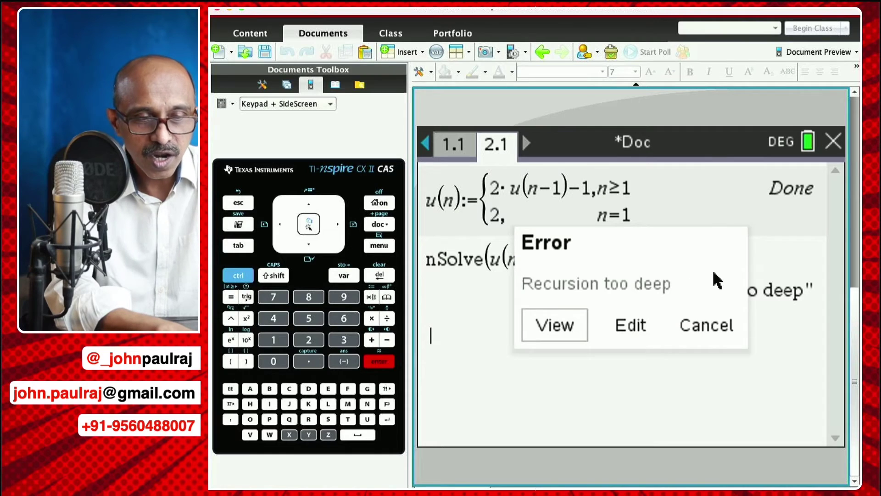
Inspect the u(n) definition behind the nSolve error in the program editor and close the editor
left_click(572, 329)
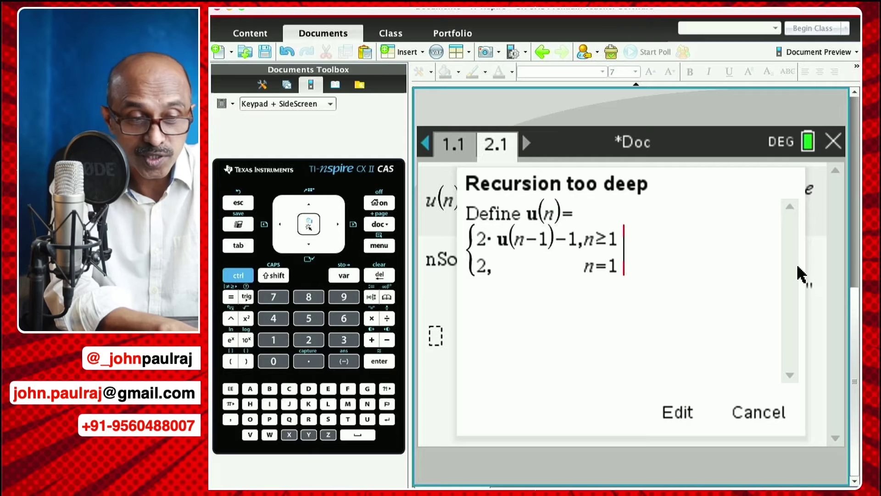
left_click(681, 411)
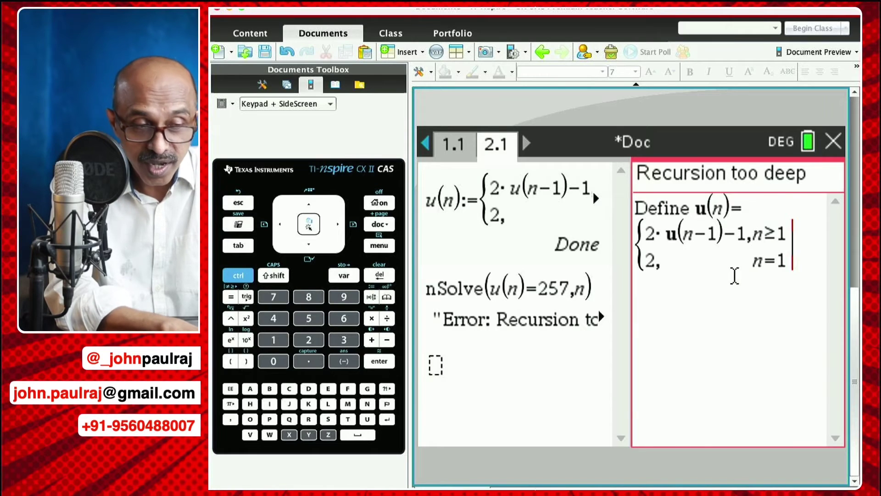
left_click(388, 248)
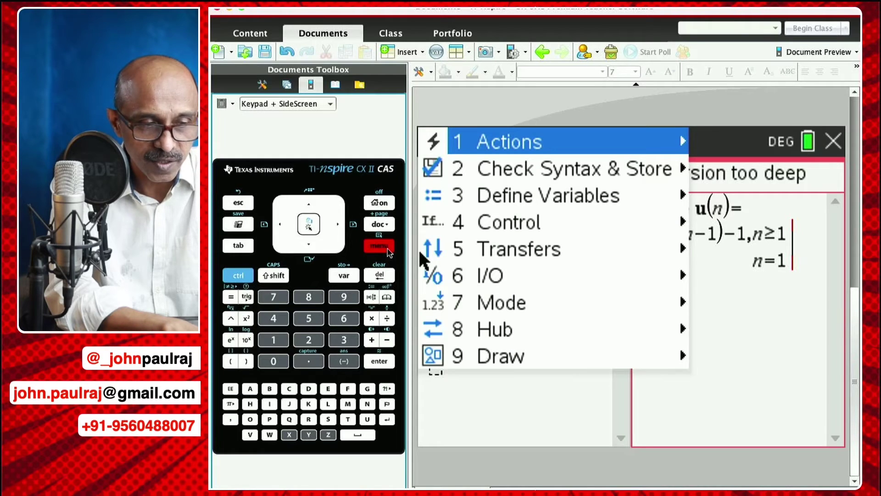
left_click(528, 143)
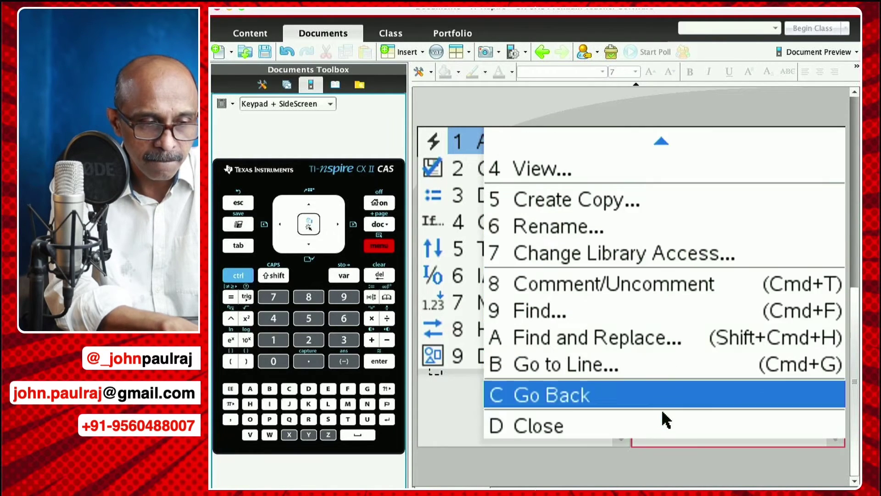
left_click(660, 420)
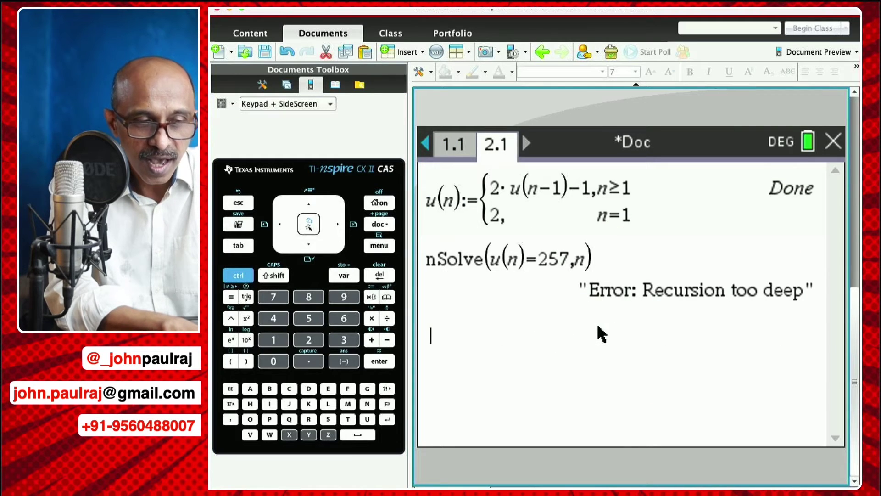
Try the algebraic Solve command on the same sequence with solve(u(n)=257,n) and dismiss the error
key("ctrl+m")
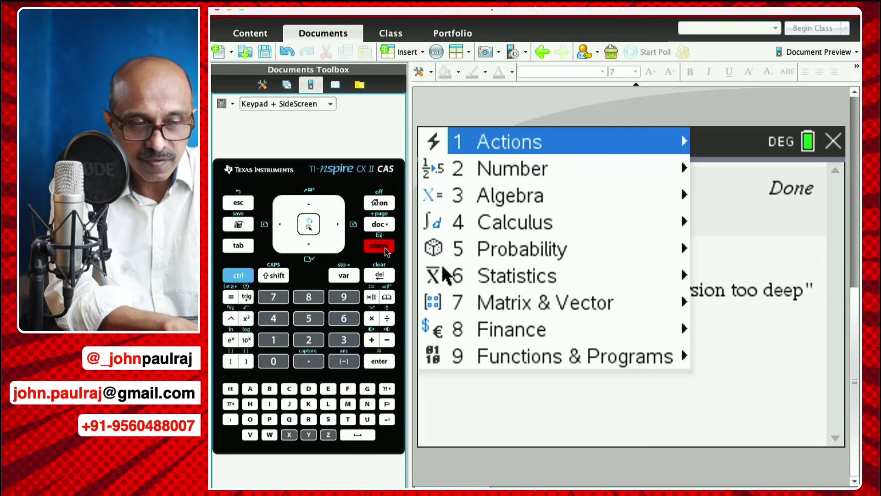
left_click(574, 193)
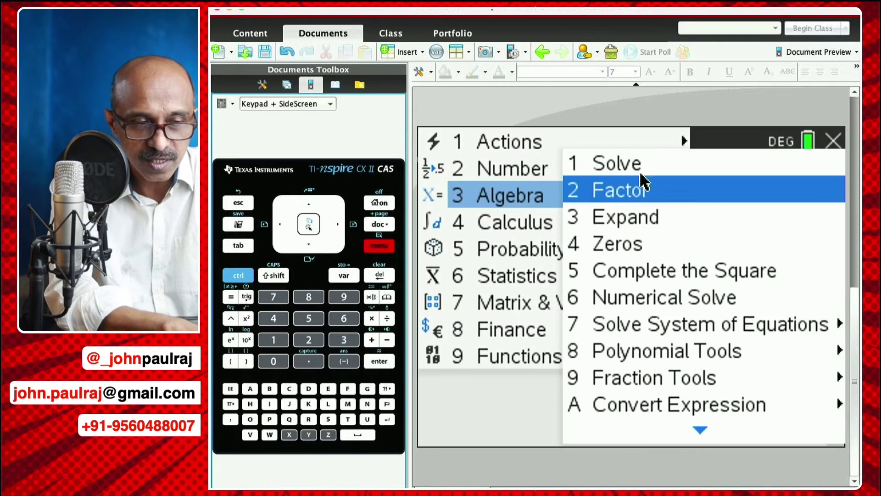
left_click(660, 174)
type("u")
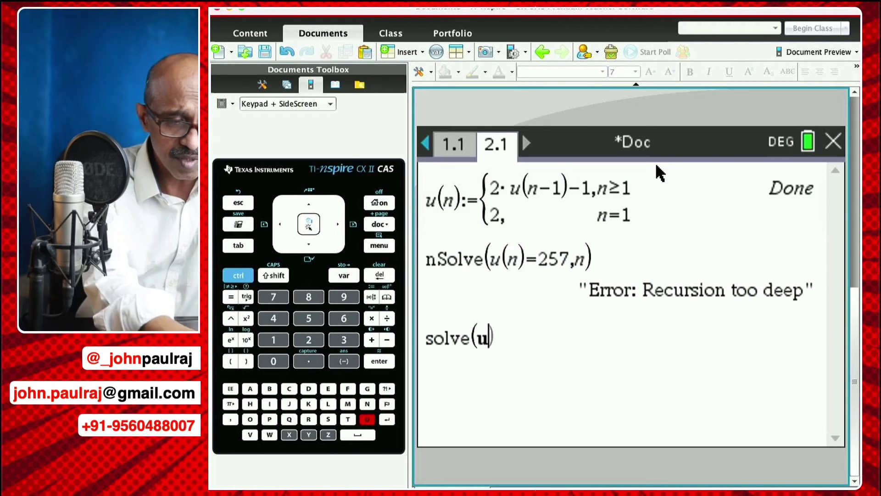
type("(n")
key("Right")
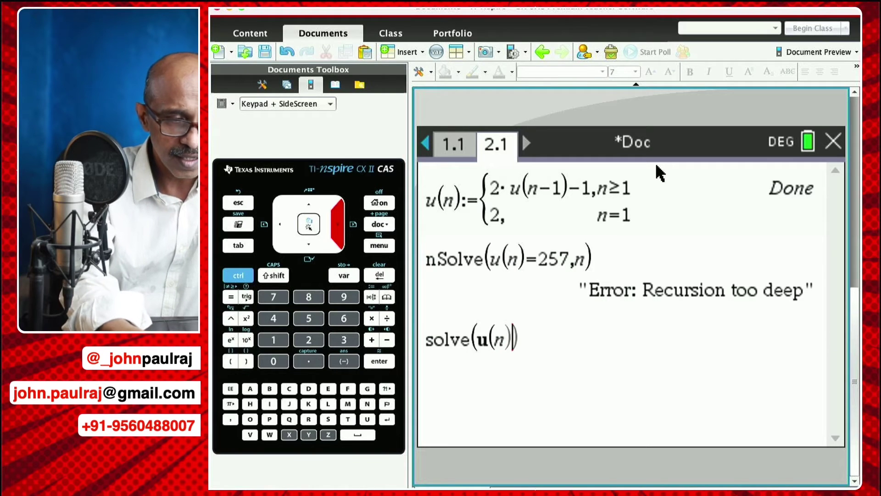
type("=25")
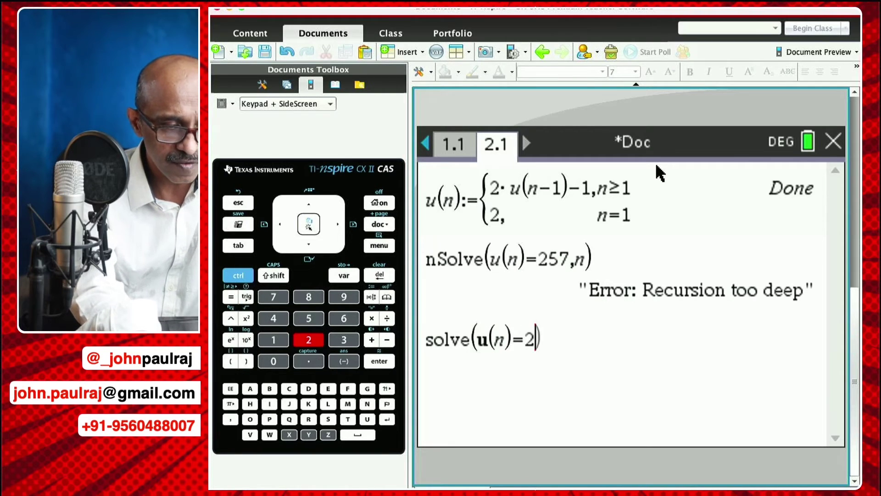
type("7,n")
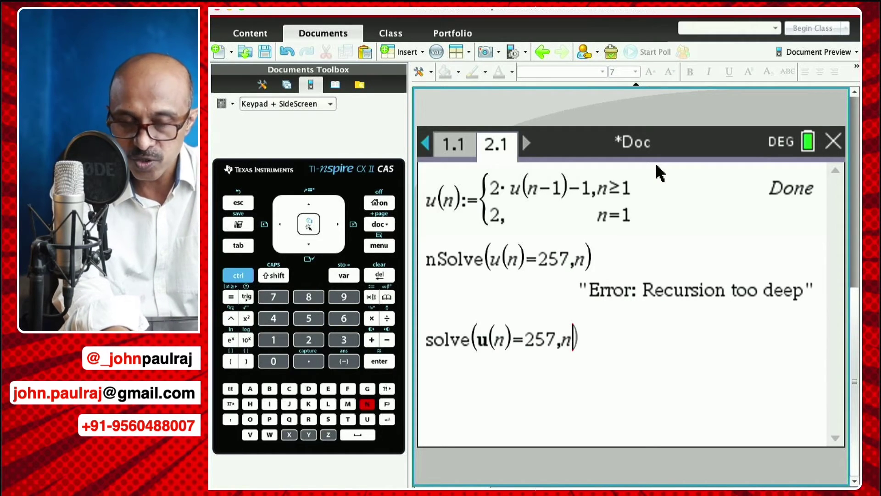
key("Return")
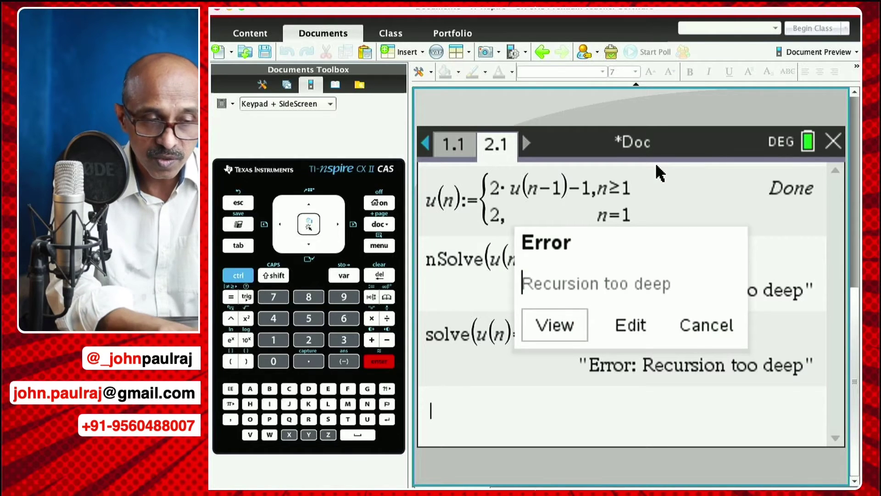
left_click(716, 327)
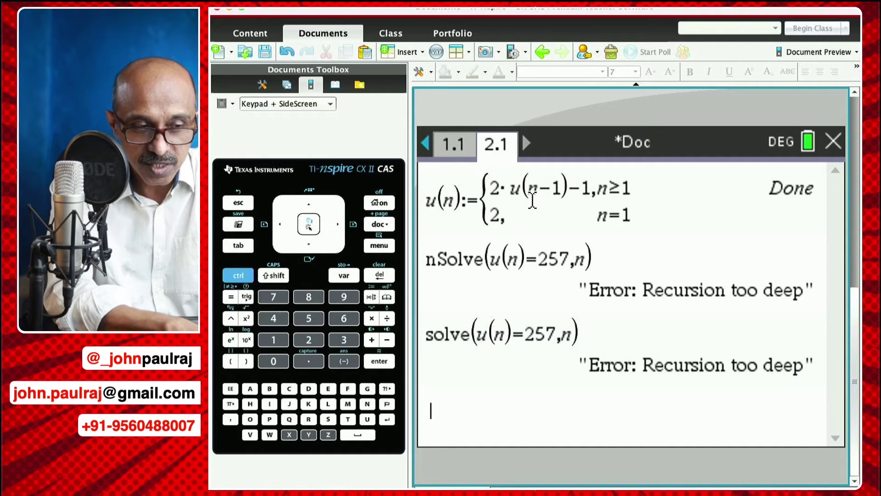
Review the explicit sequence work on page 1.1 and return to page 2.1
left_click(454, 145)
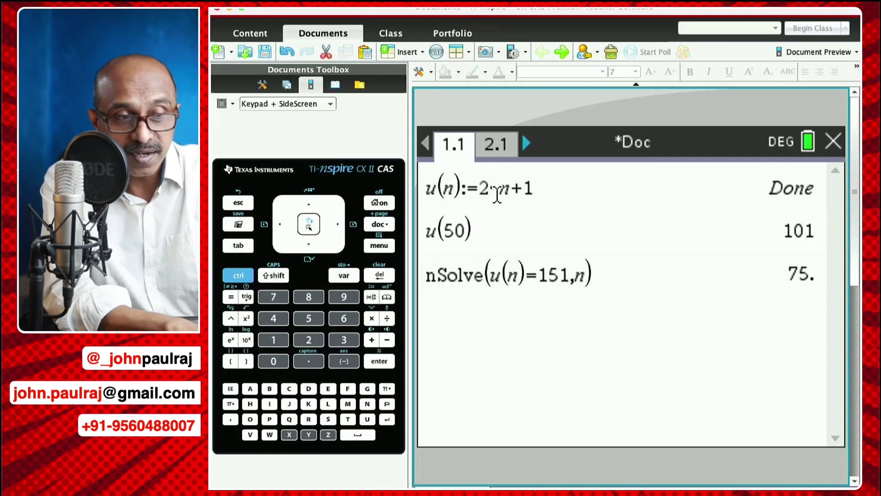
left_click(496, 145)
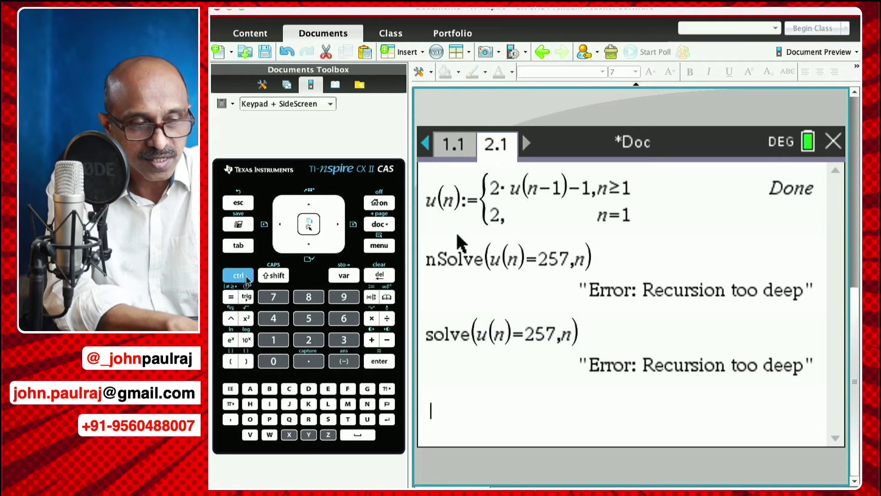
Insert a Graphs page as page 2.2 in the second problem and leave its f1(x) function entry line
left_click(239, 276)
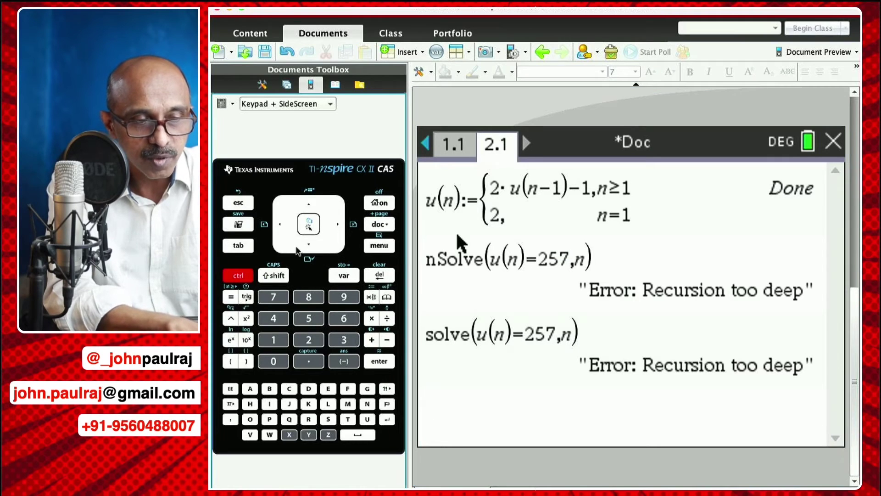
left_click(386, 224)
left_click(556, 177)
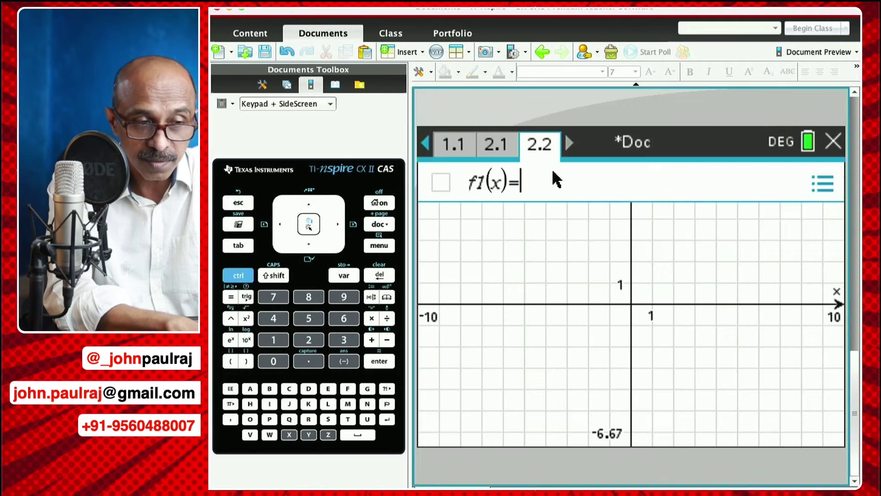
key("Escape")
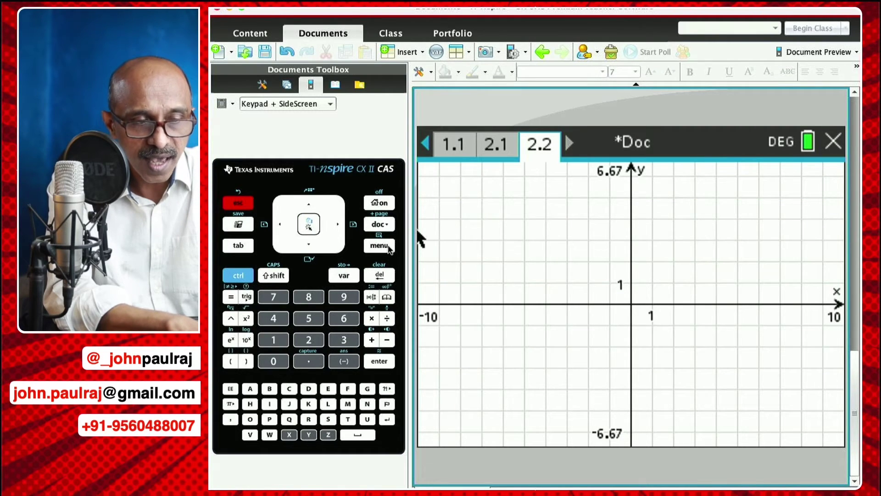
Switch the graph entry type on page 2.2 to Sequence and check the recursive definition on page 2.1
left_click(380, 247)
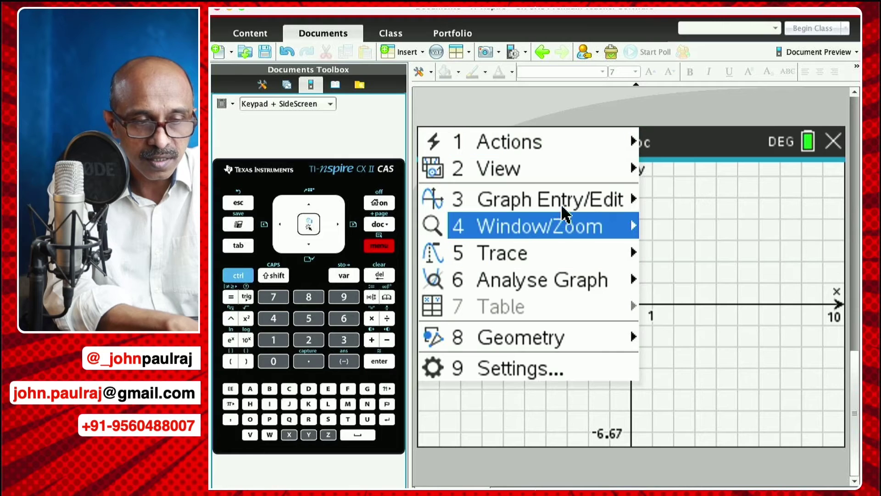
mouse_move(571, 190)
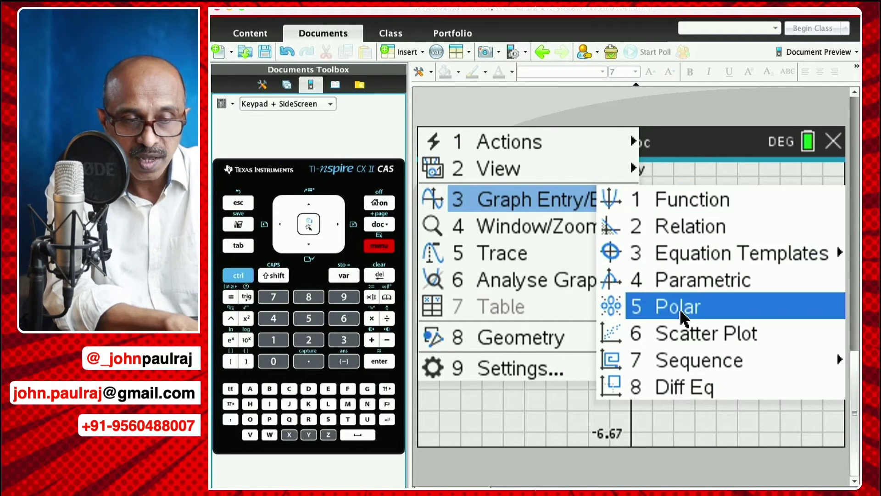
mouse_move(698, 364)
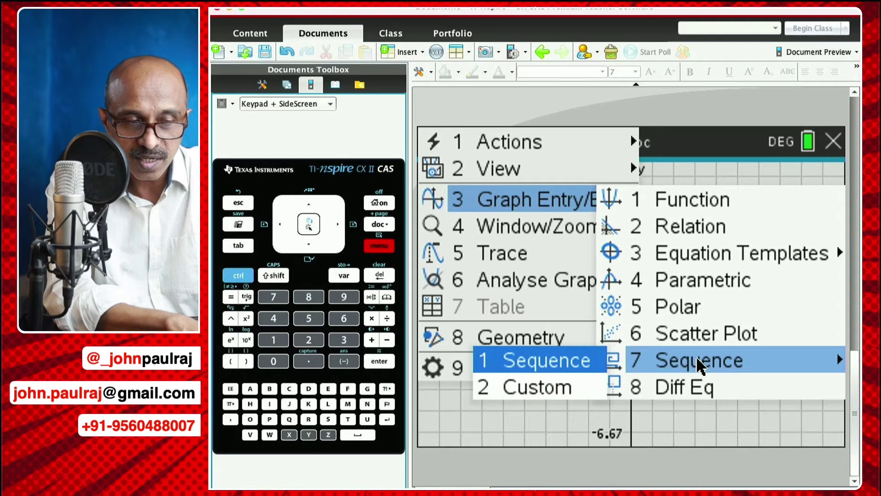
left_click(574, 363)
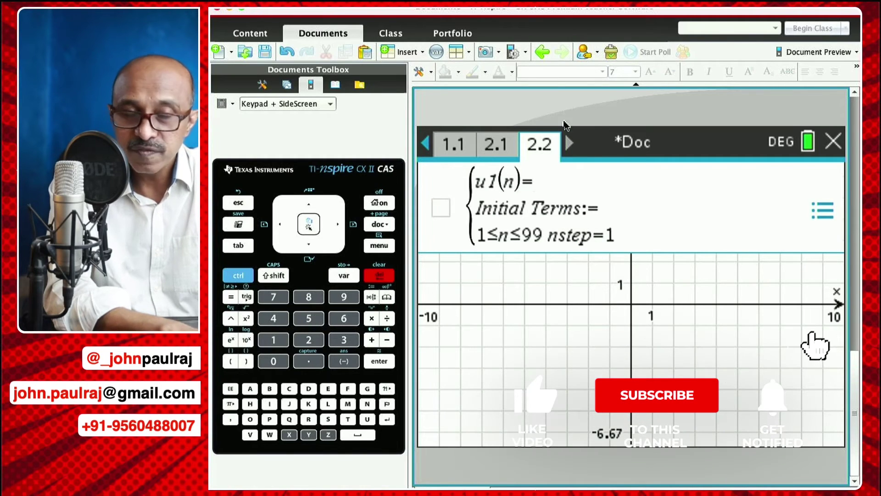
key("BackSpace")
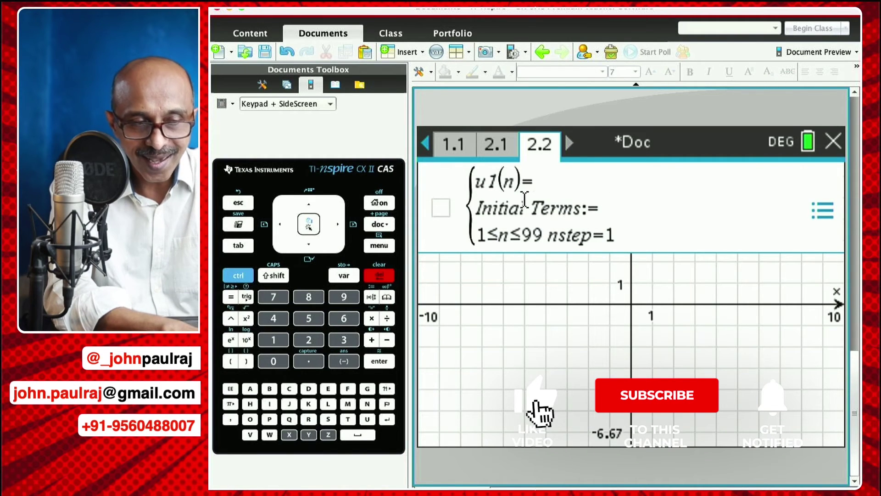
left_click(501, 145)
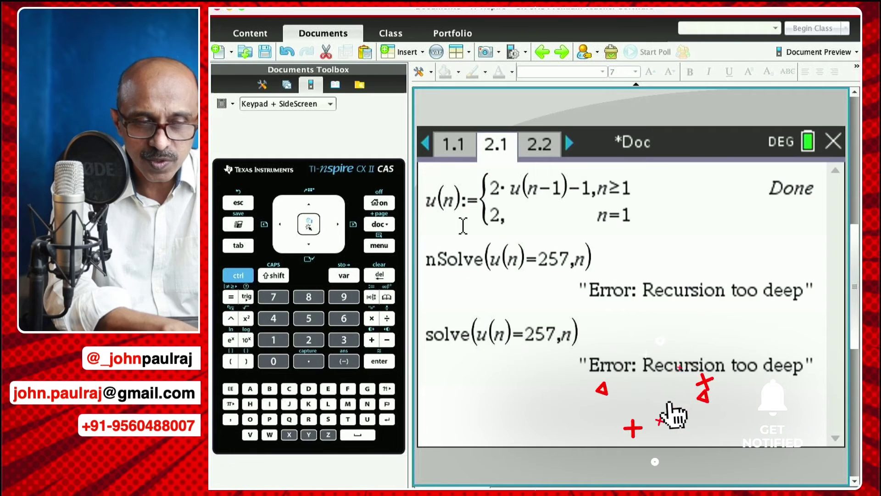
left_click(538, 144)
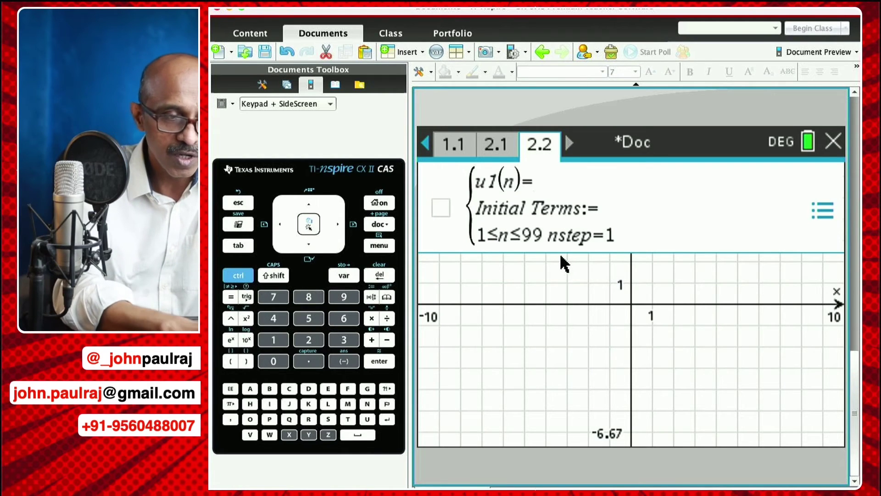
Plot the sequence u1(n)=2·u1(n-1)-1 with initial term 2 and move its equation label below the x-axis
type("2*")
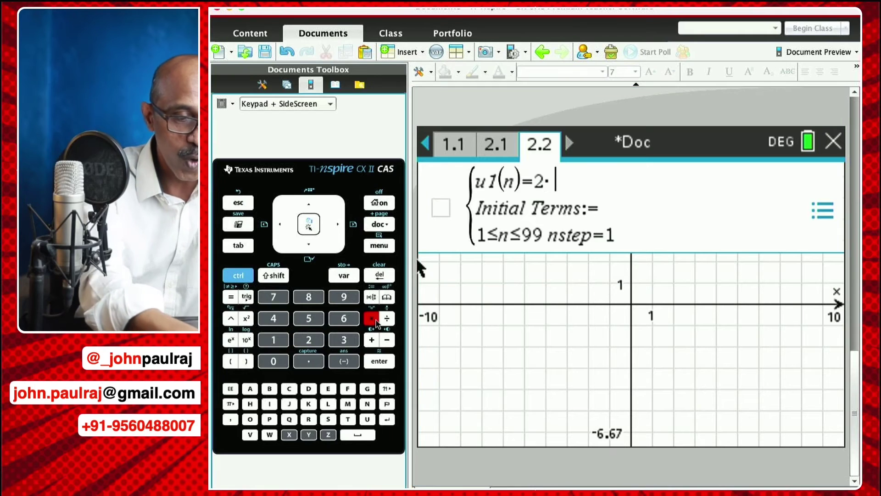
type("u1")
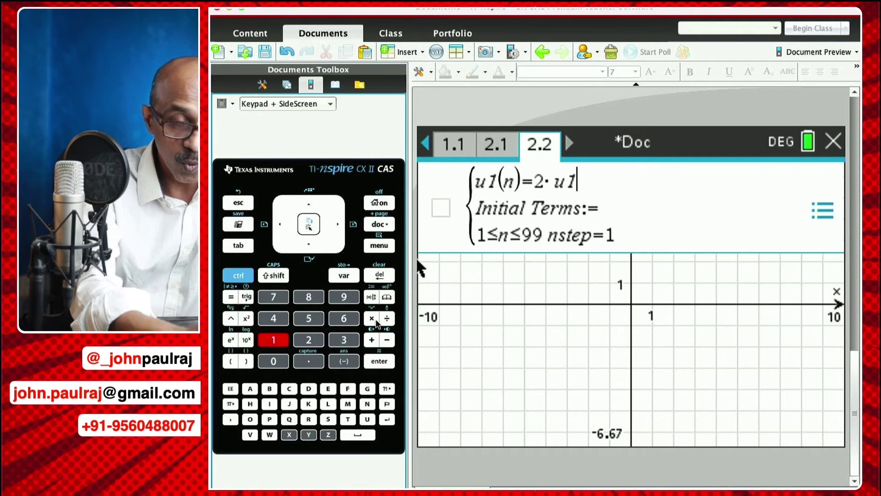
type("(n")
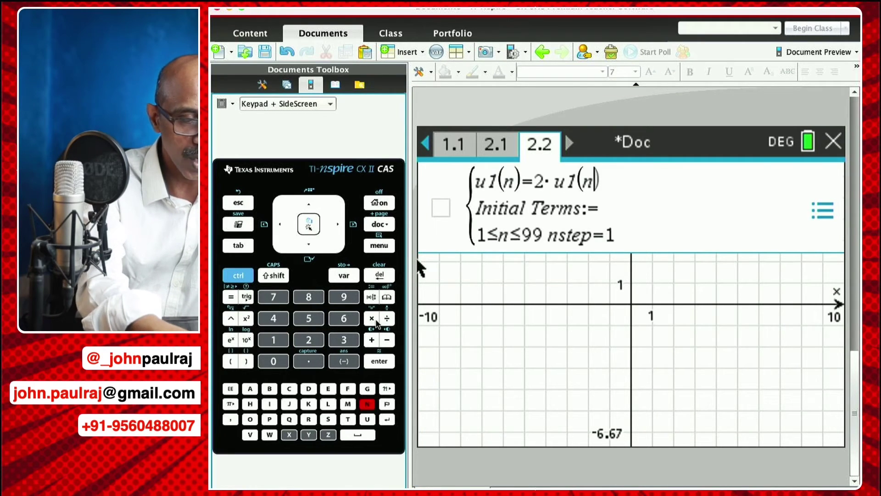
type("-2")
key("BackSpace")
type("1")
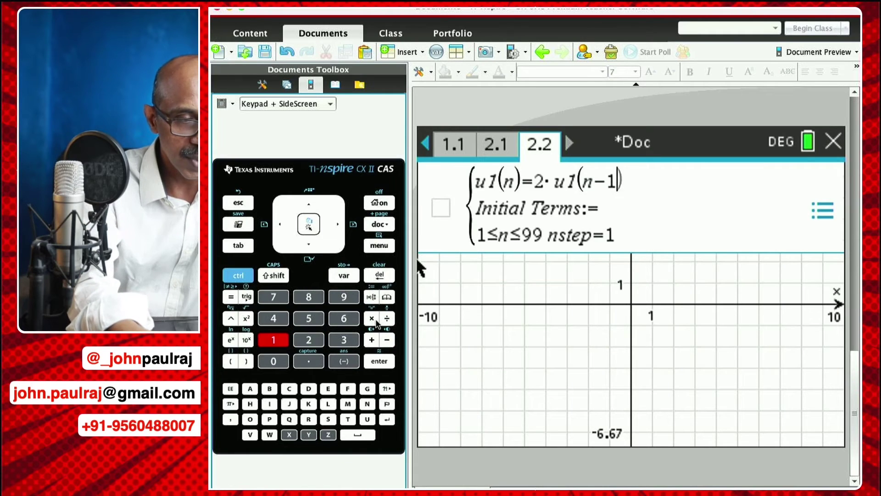
key("Right")
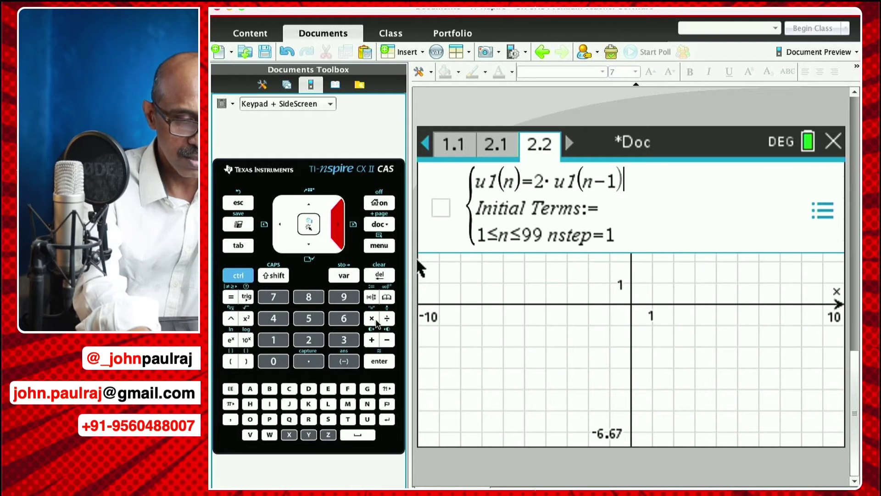
type("-1")
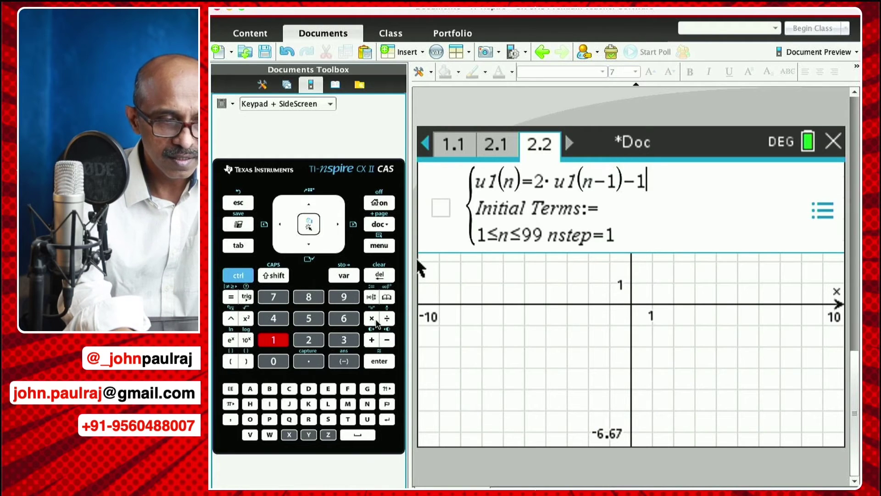
key("Tab")
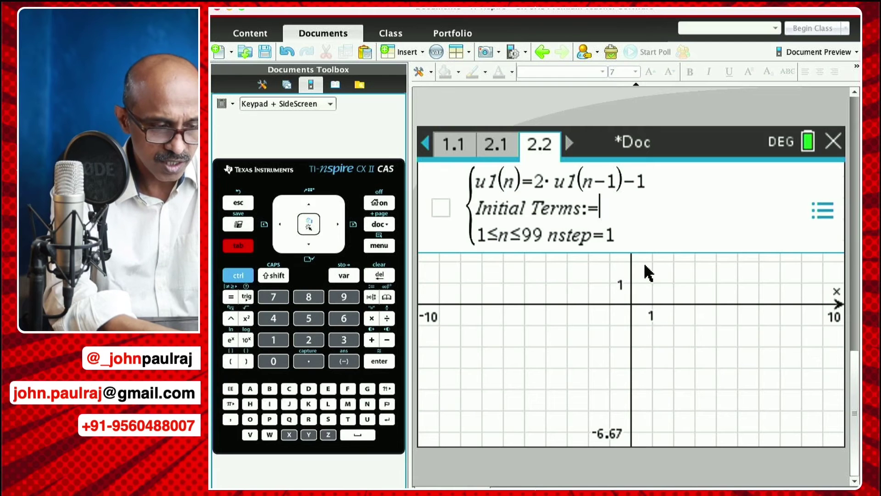
type("2")
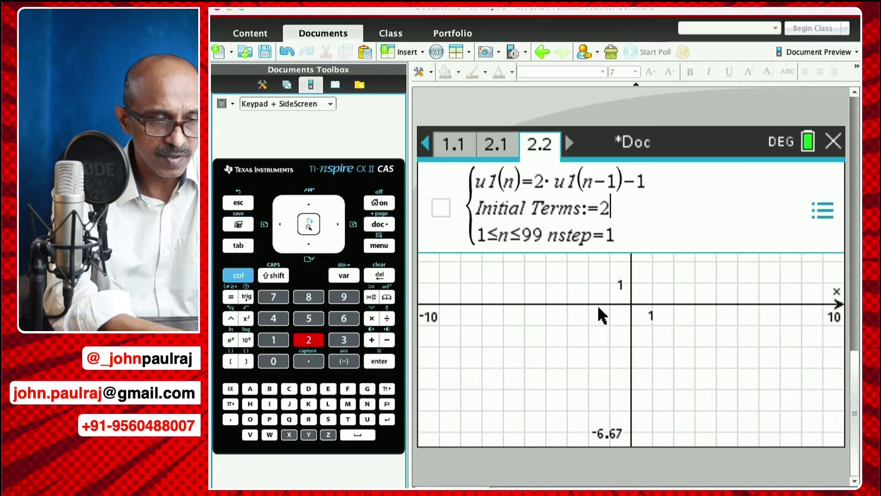
key("Return")
left_click_drag(793, 270, 793, 360)
Set the graph window's x minimum to -1 and y maximum to 100, and move the equation label above the plotted points
mouse_move(655, 262)
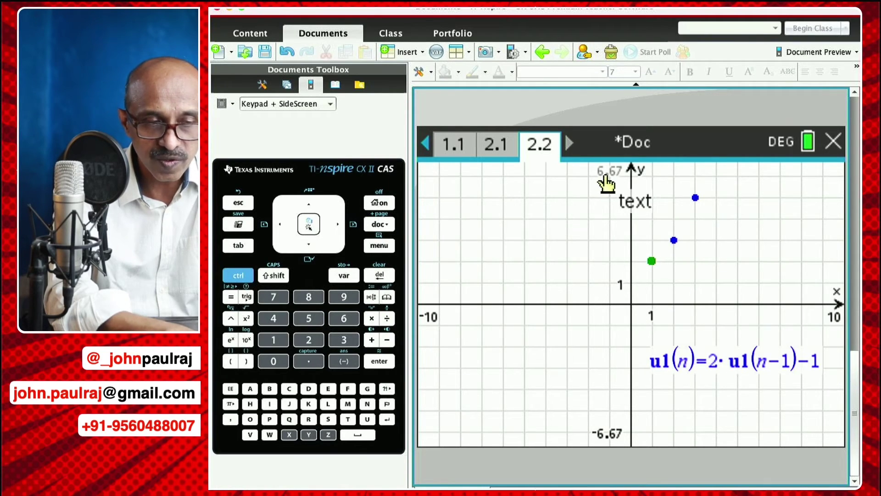
double_click(432, 323)
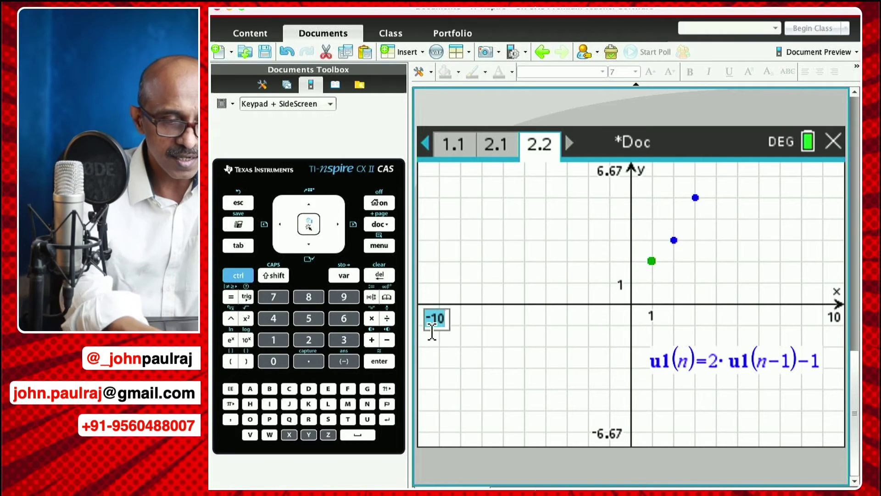
type("-1")
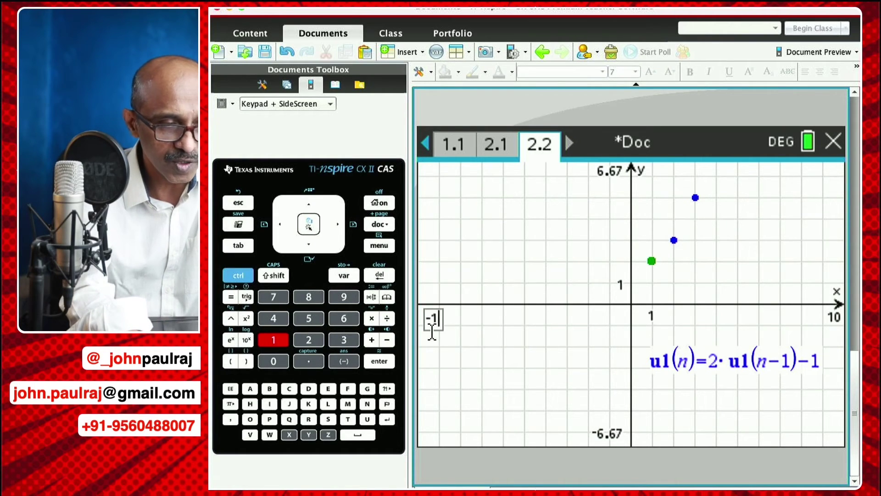
key("Tab")
type("100")
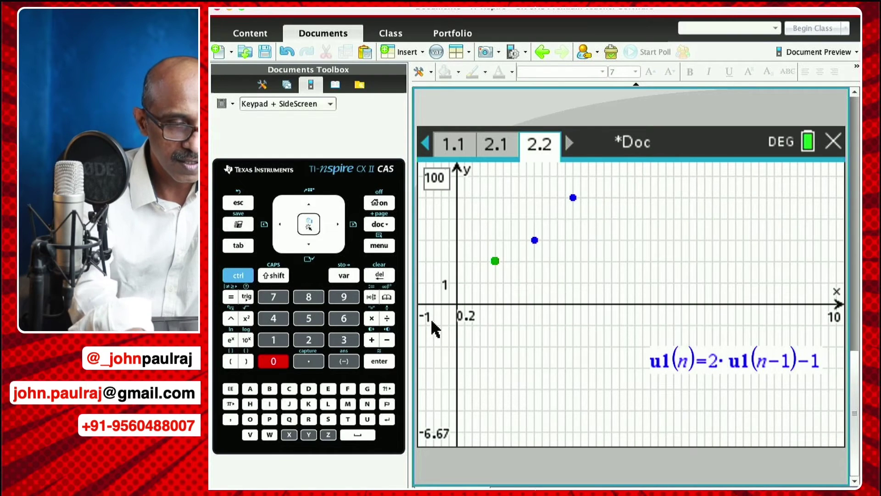
key("Return")
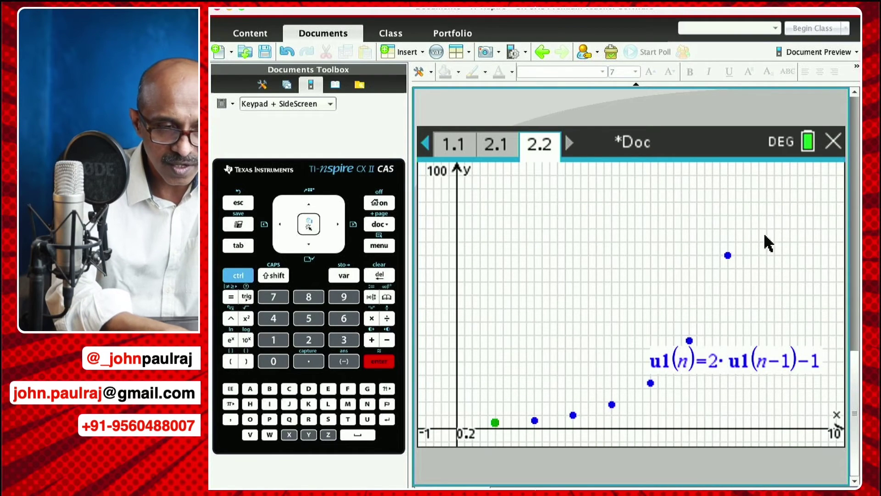
left_click_drag(759, 354, 592, 218)
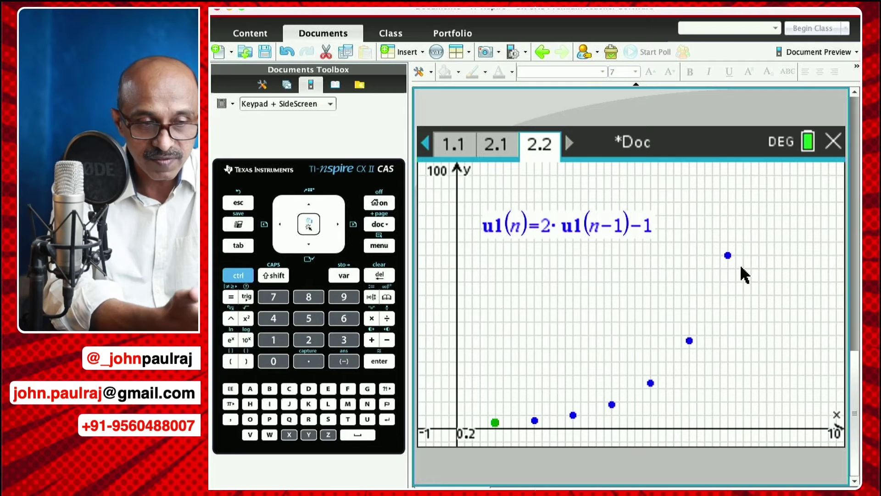
Show the values of the sequence u1(n) in a split-screen table beside the graph
left_click(380, 246)
mouse_move(528, 312)
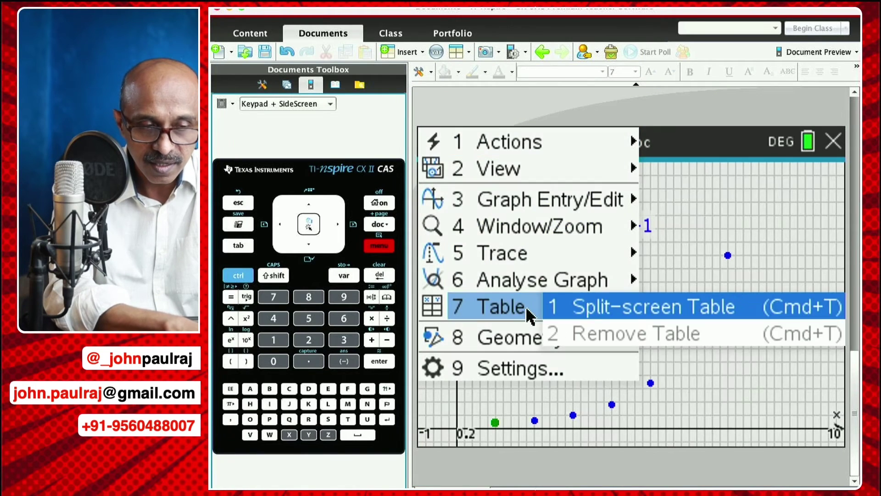
left_click(656, 306)
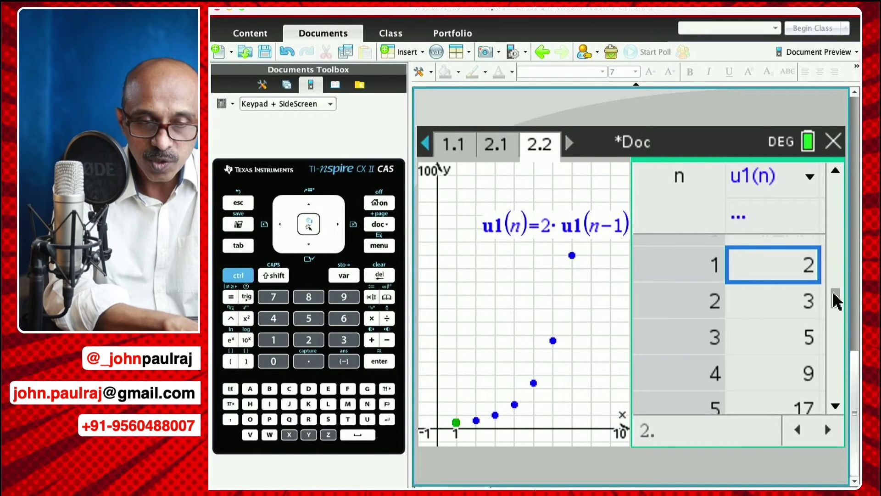
Find the term number of the value 257 in the sequence table
left_click_drag(836, 301, 841, 312)
left_click(787, 382)
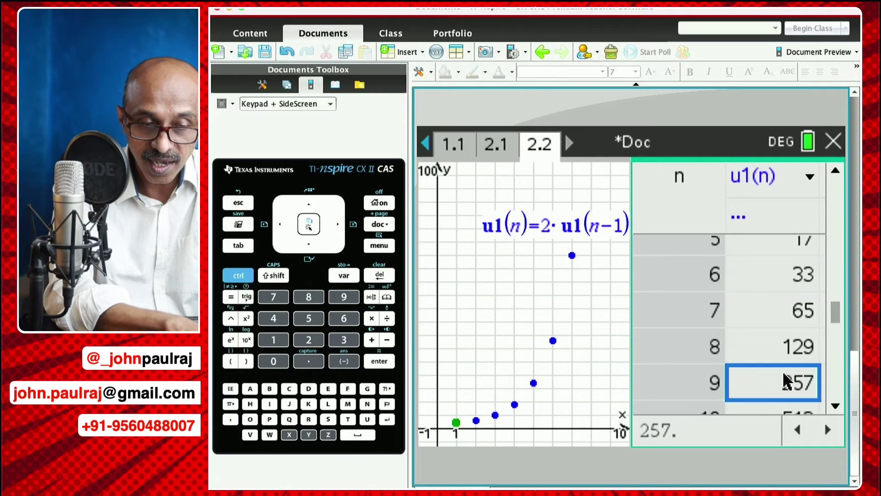
left_click(702, 388)
left_click(769, 379)
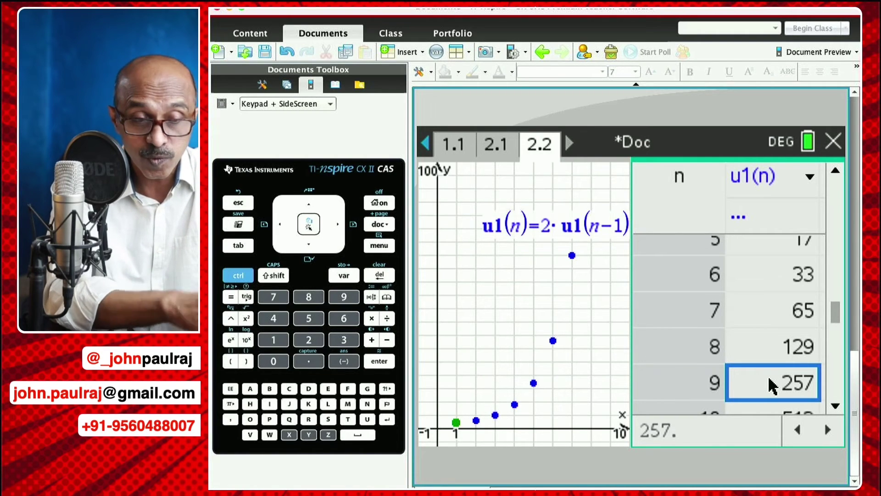
Look through the table's terms 14 to 18, and review the calculator work on pages 1.1 and 2.1 before returning to 2.2
left_click_drag(843, 310, 840, 336)
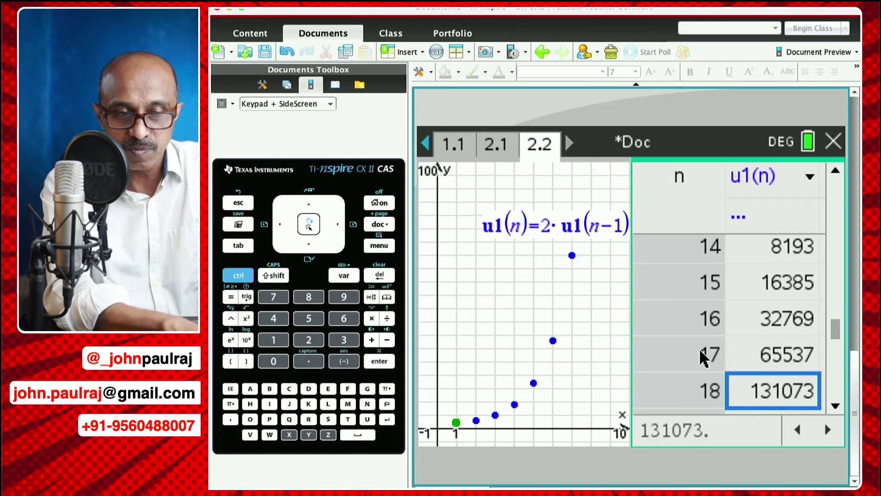
left_click(707, 253)
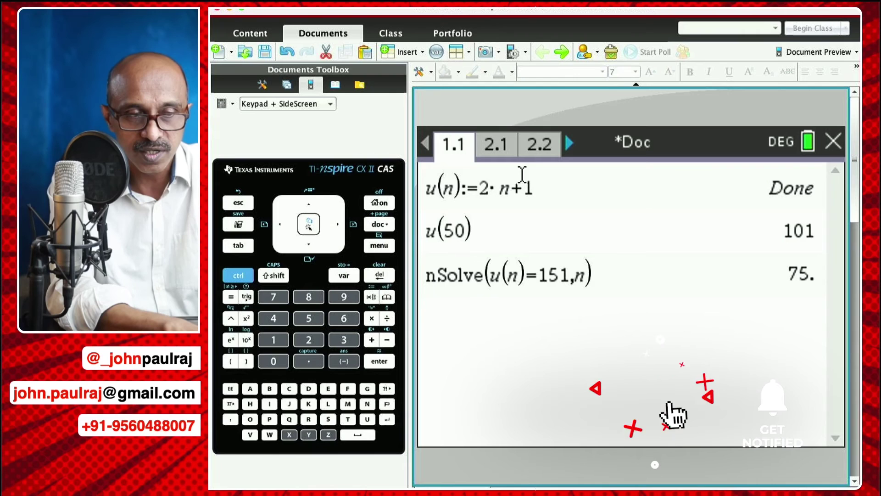
left_click(498, 148)
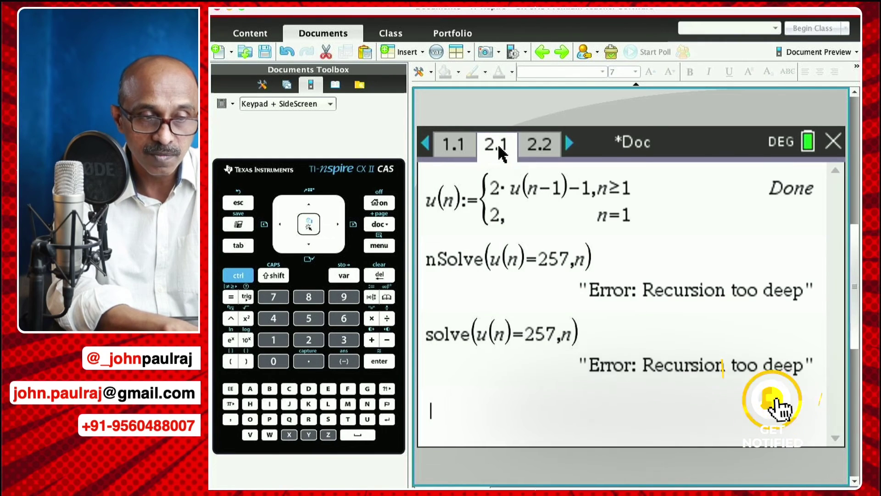
left_click(541, 146)
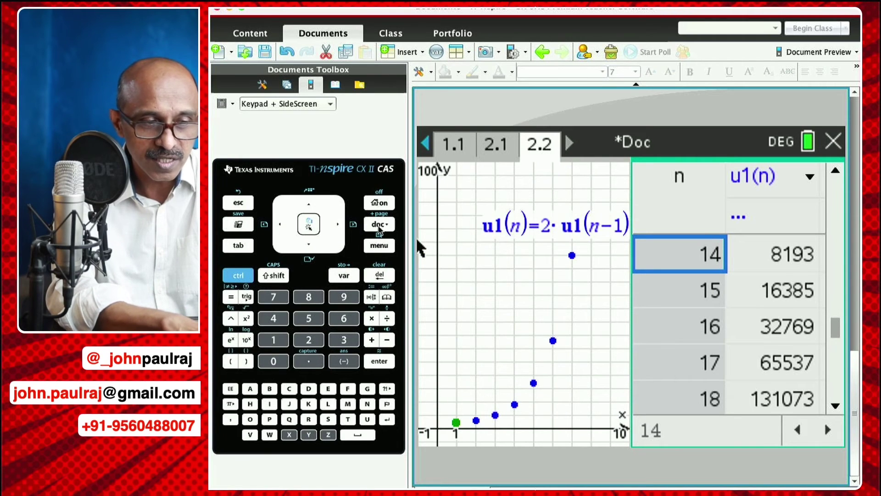
Insert a third problem in the document with a Lists & Spreadsheet page
left_click(379, 227)
left_click(610, 287)
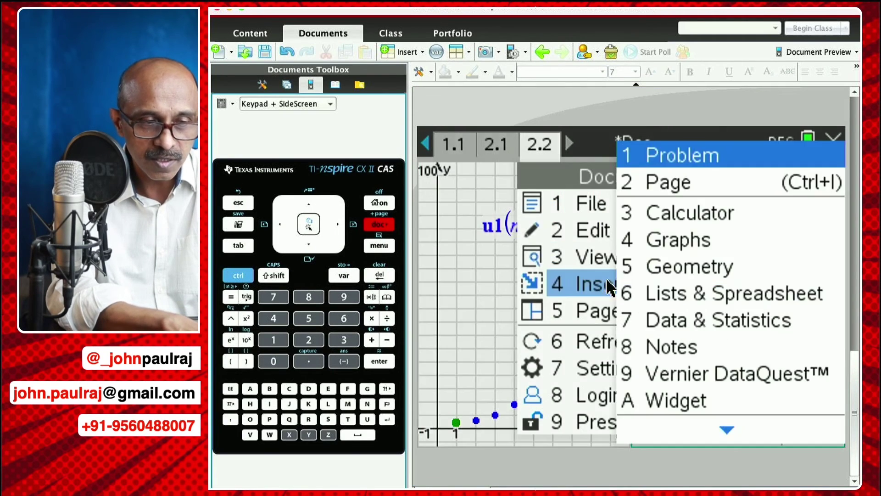
left_click(712, 156)
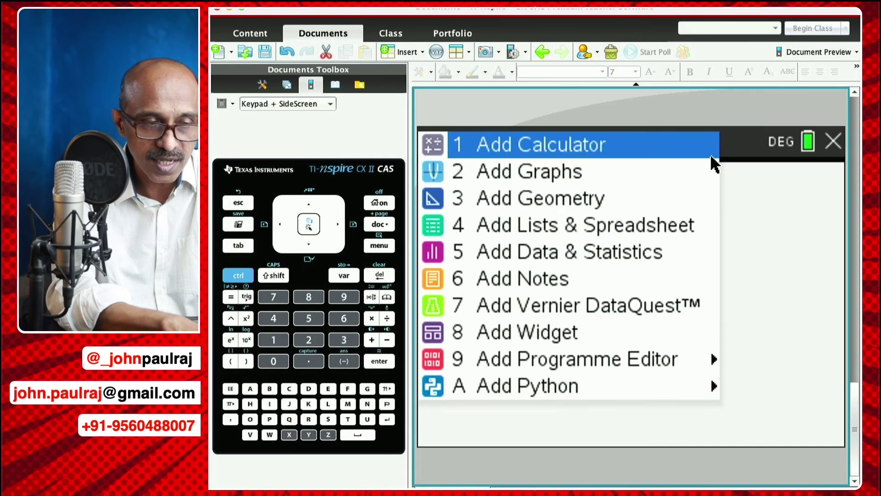
left_click(656, 228)
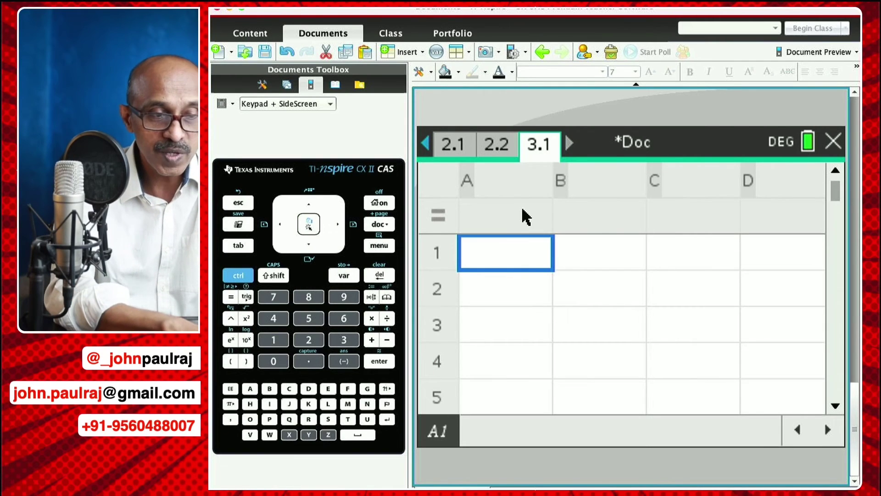
Name column A of the spreadsheet seq2
left_click(516, 189)
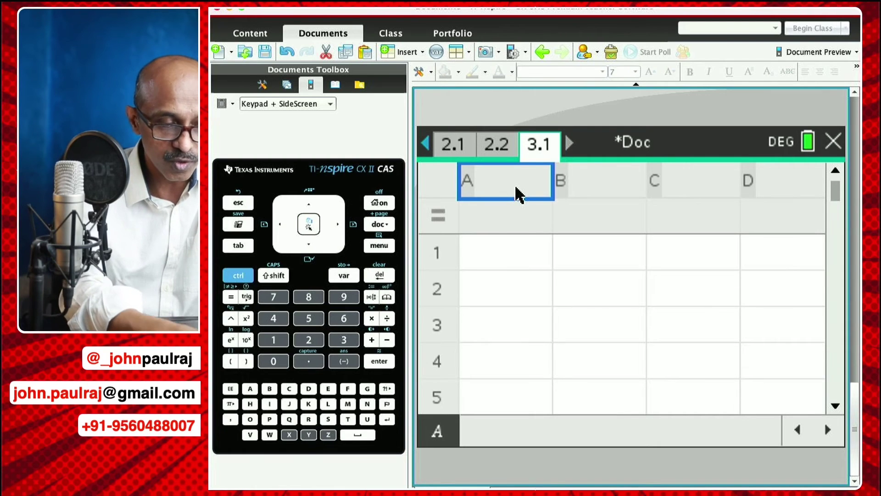
type("se")
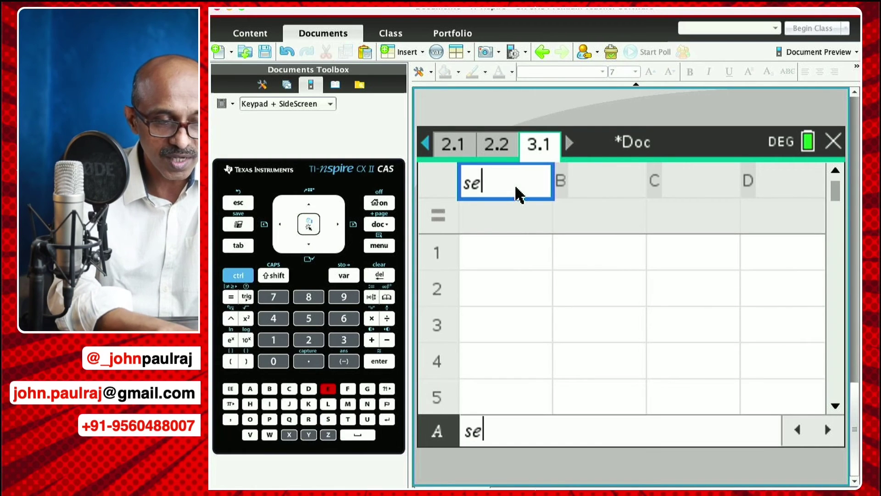
type("q2")
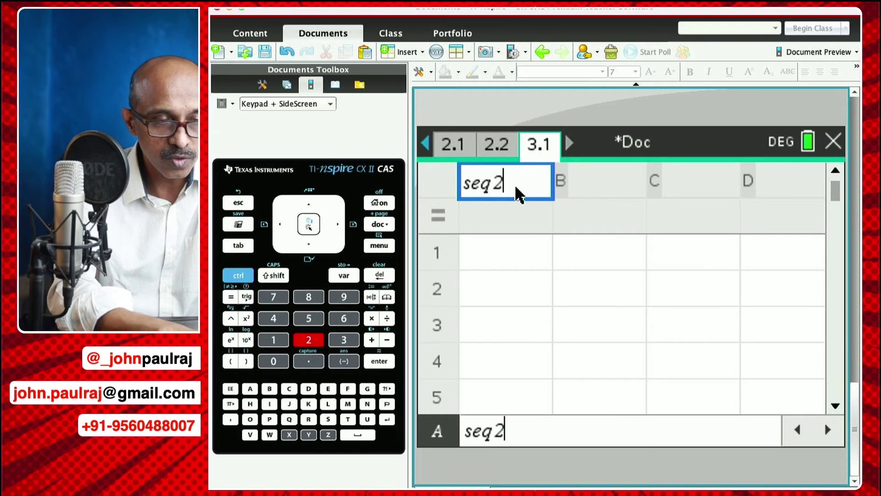
key("Return")
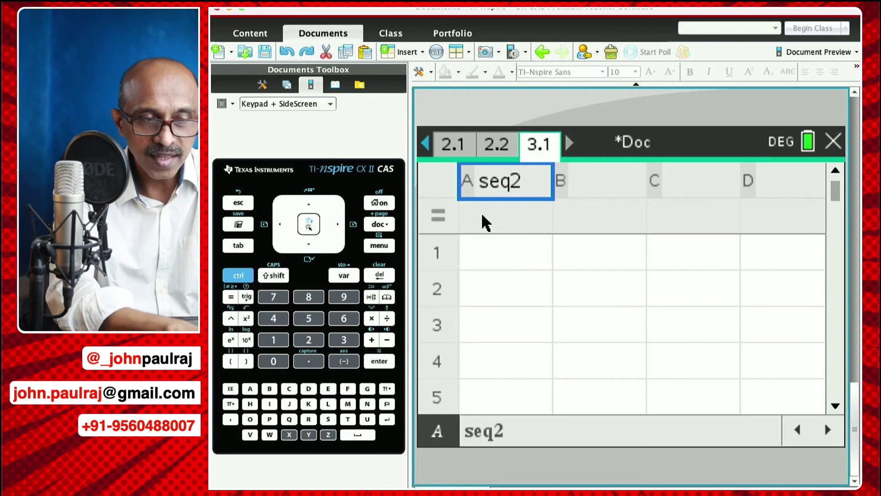
Start Generate Sequence in the formula cell of column A and enter the recursive formula u(n)=3*u(n-1)-2
left_click(502, 223)
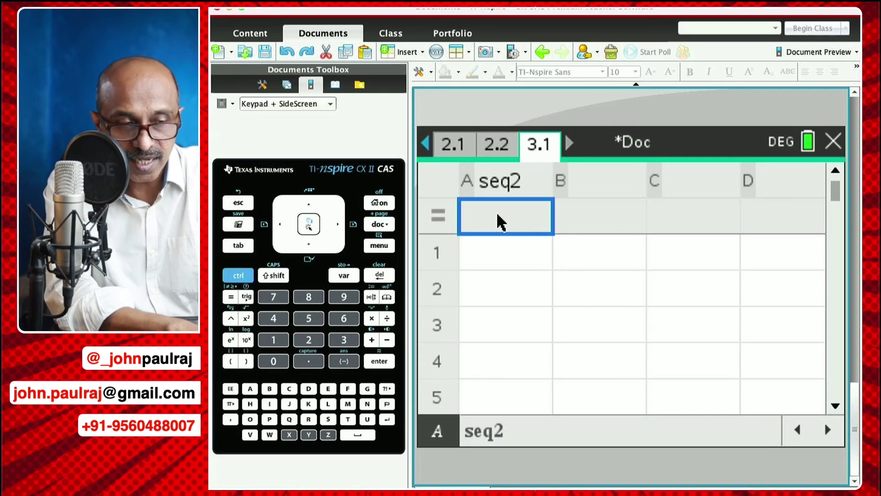
left_click(389, 247)
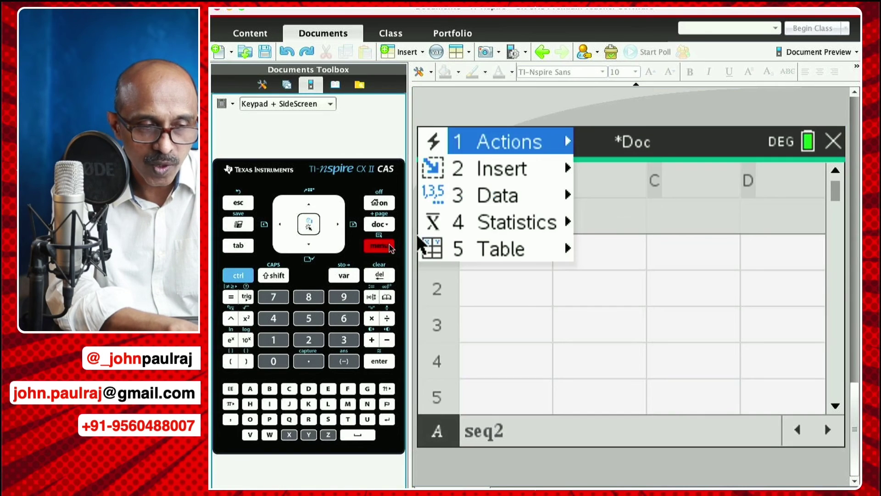
left_click(528, 201)
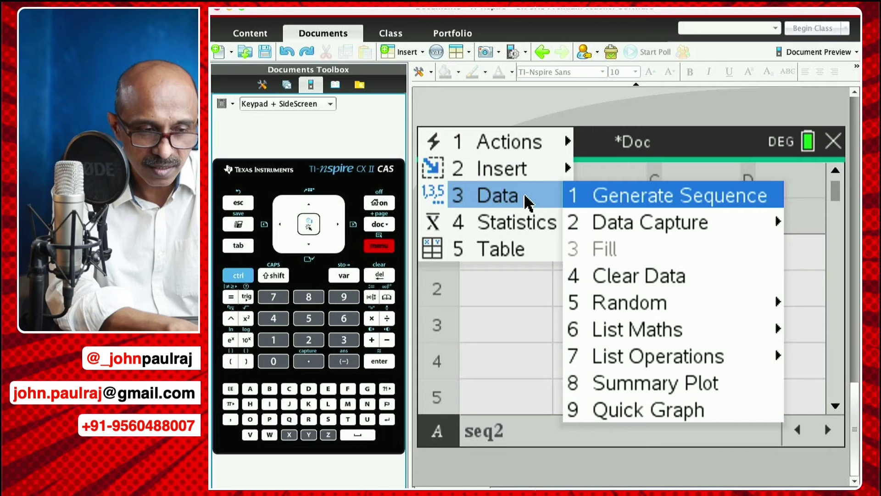
left_click(638, 198)
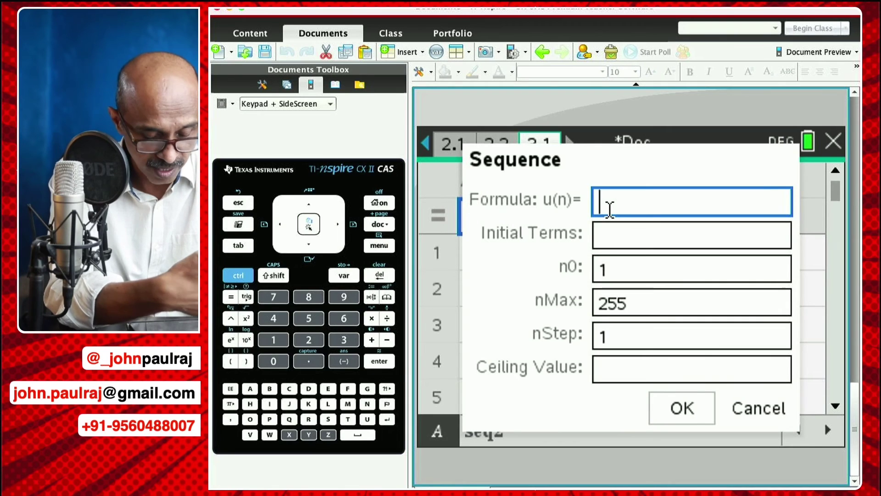
type("3")
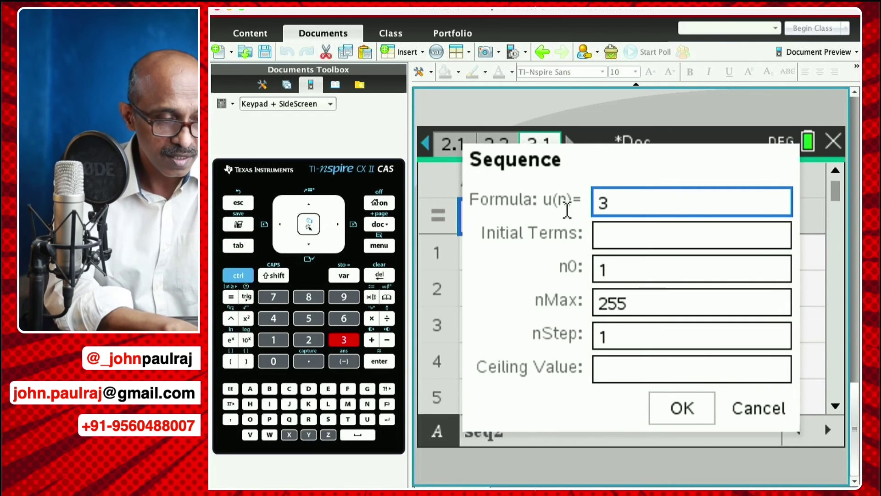
type("*")
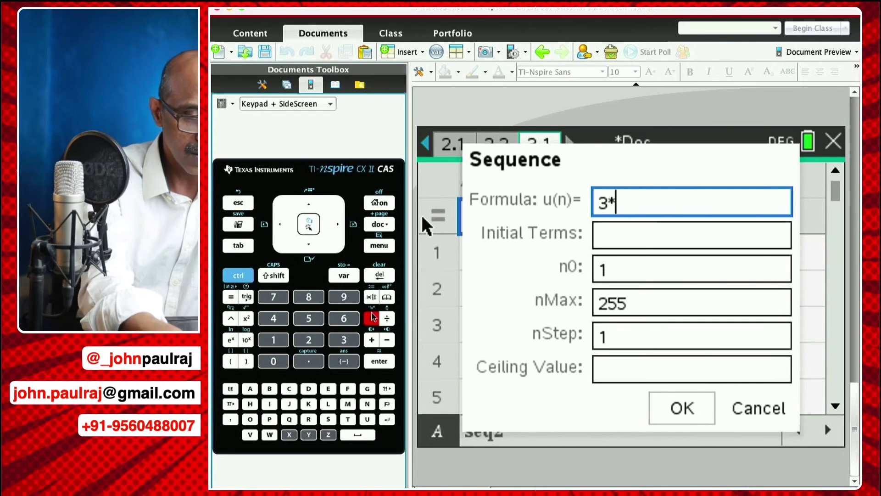
type("u(")
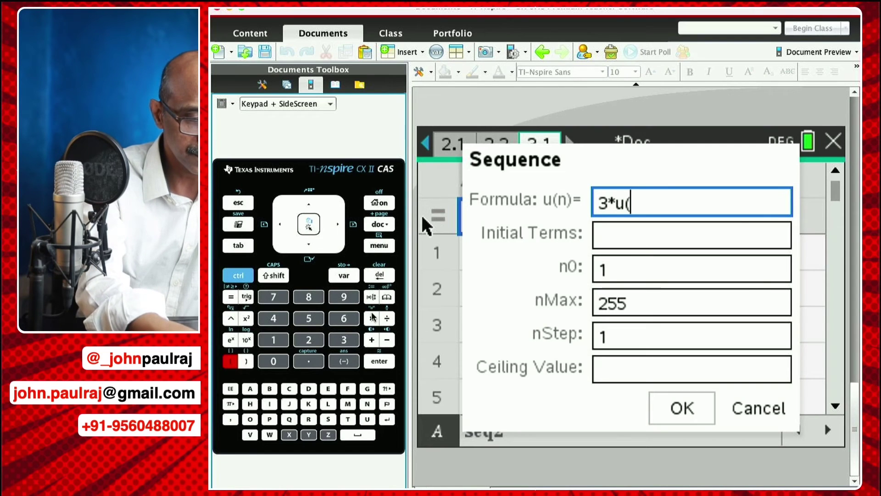
type("n-1")
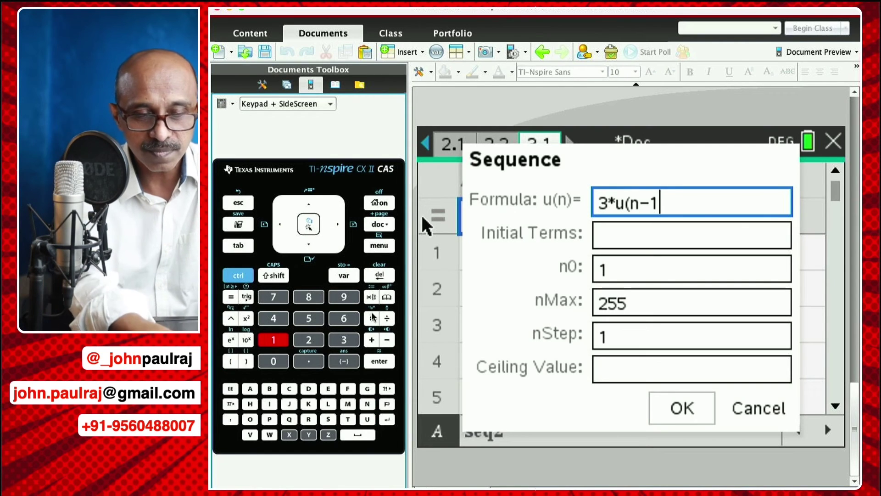
type(")")
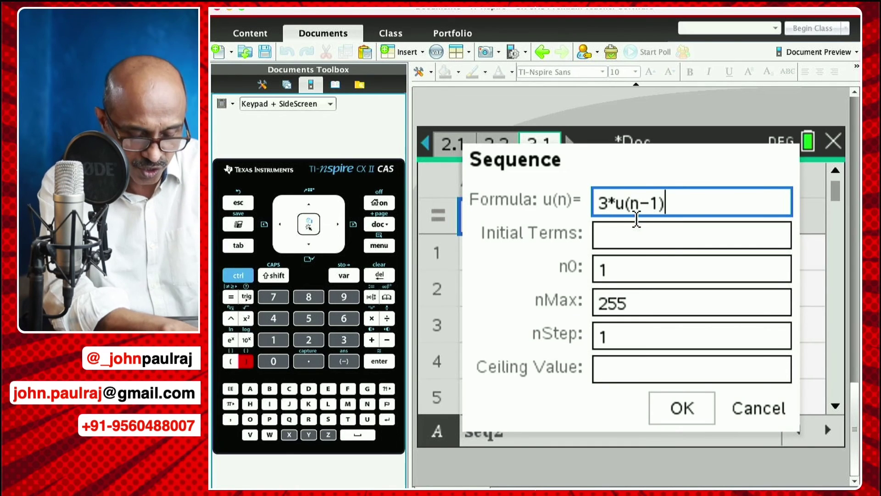
type("-2")
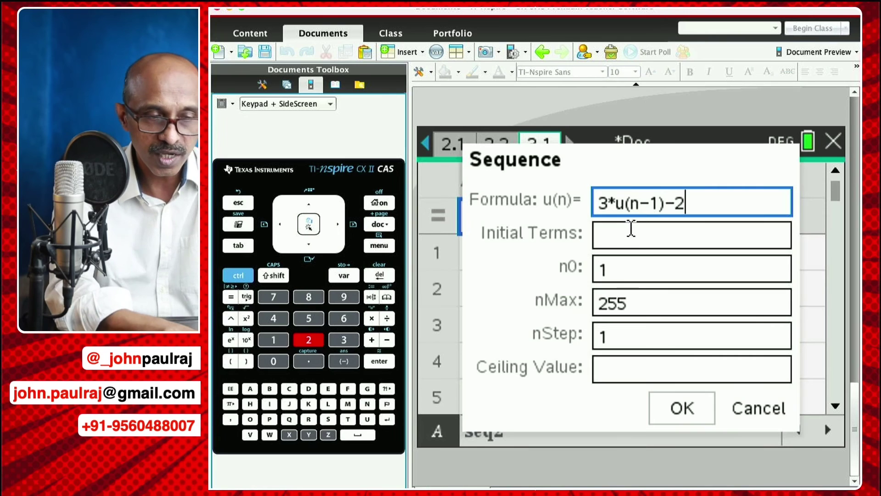
Set the initial term to 2, leave the ceiling value empty, and generate the sequence in column A
left_click(623, 238)
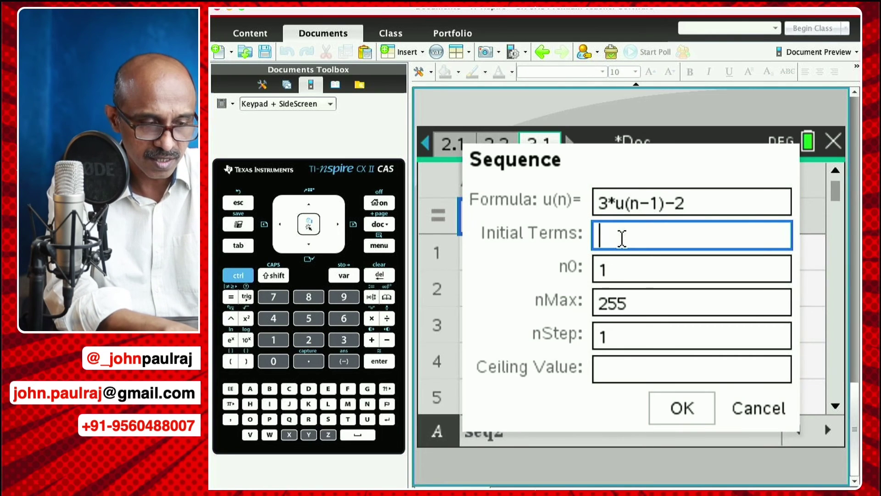
type("2")
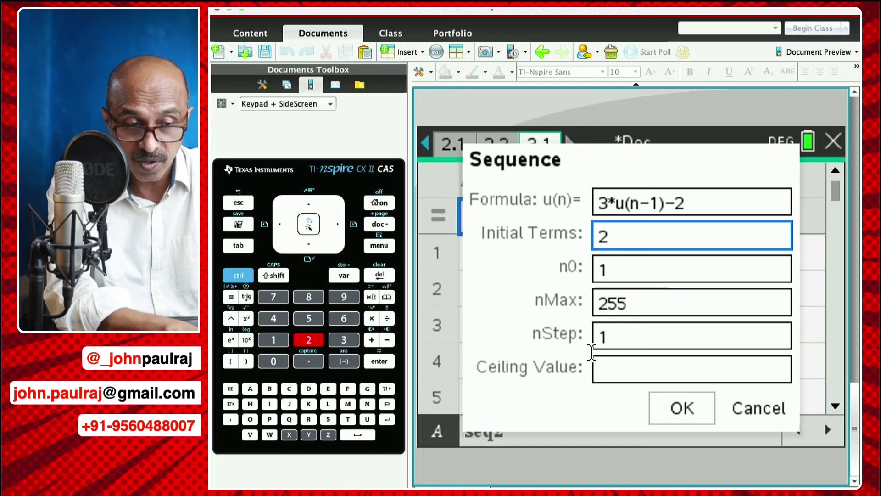
left_click(610, 371)
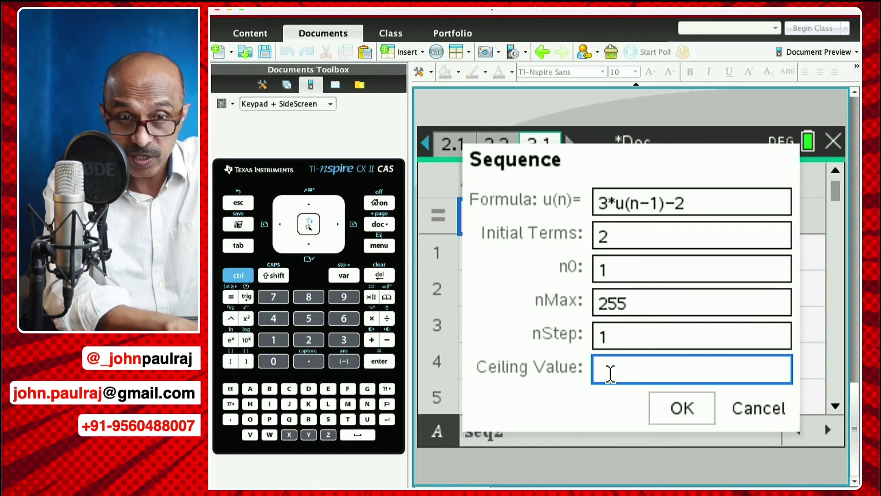
left_click(682, 407)
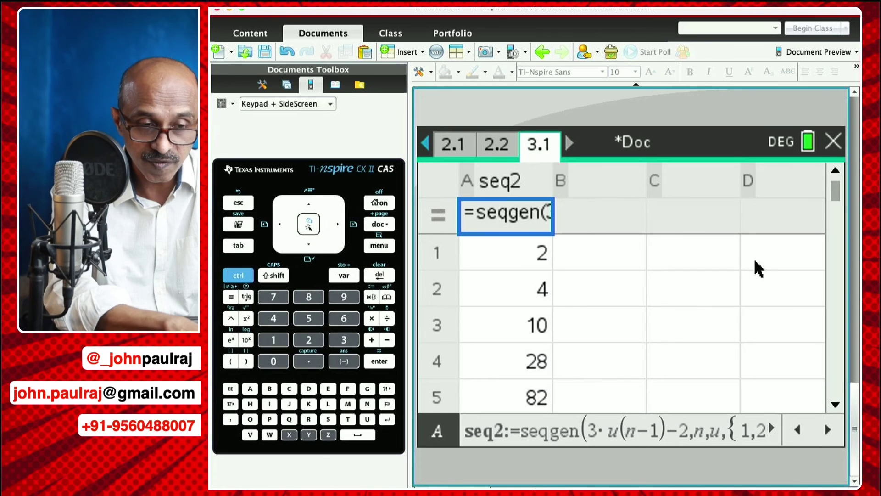
Look through the generated seq2 terms from around row 19 back to row 8, and check the column's seqgen formula
left_click_drag(836, 199, 838, 200)
left_click(504, 290)
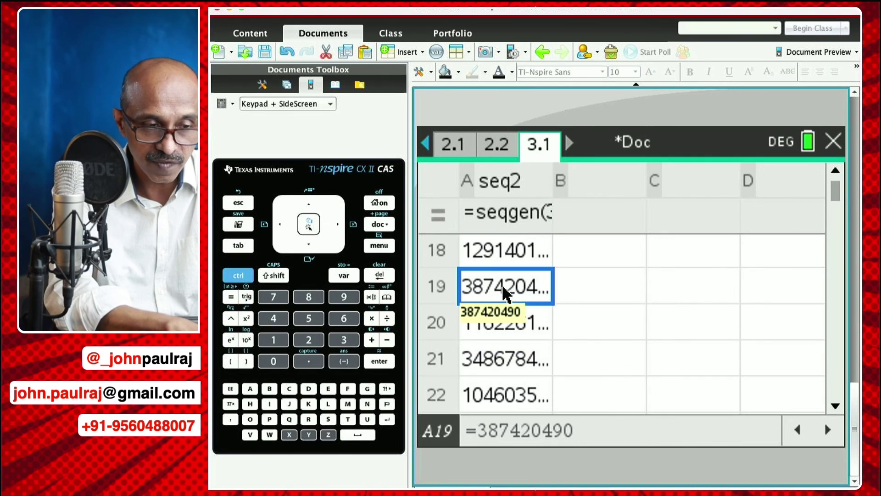
key("Up")
key("Up")
key("Up")
key("Up")
key("Up")
key("Up")
key("Up")
key("Up")
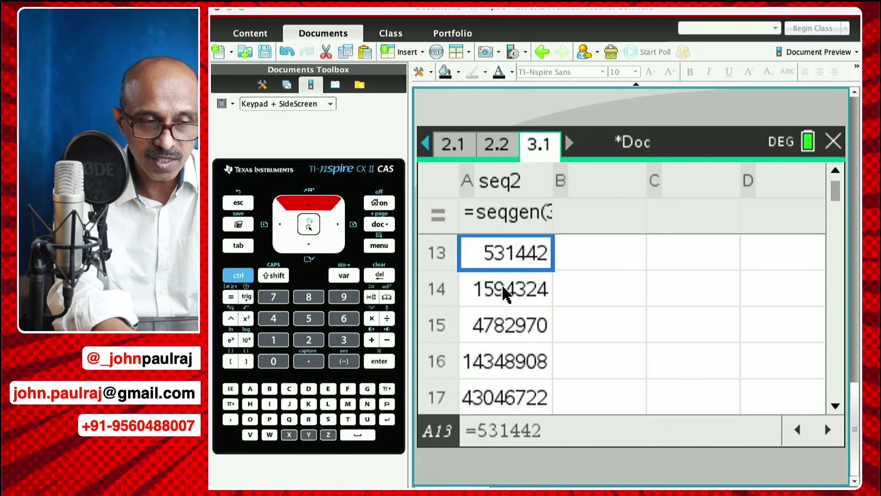
key("Up")
key("Up")
key("Up")
key("Down")
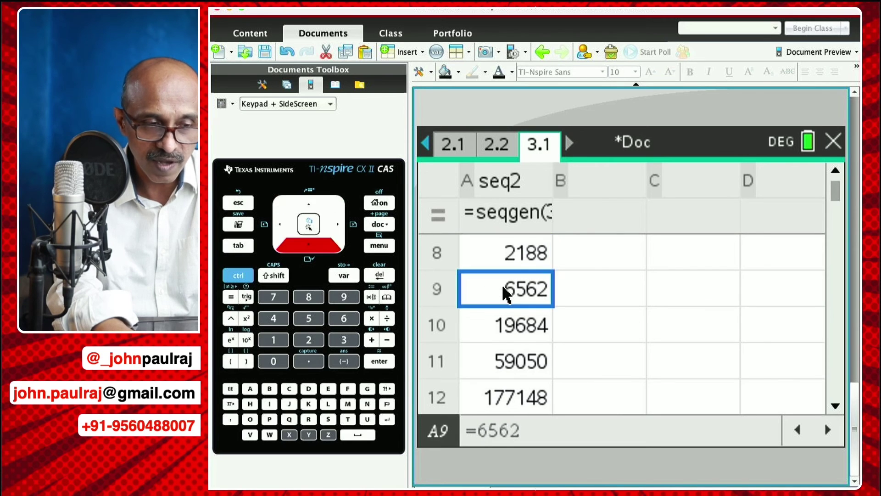
left_click(505, 216)
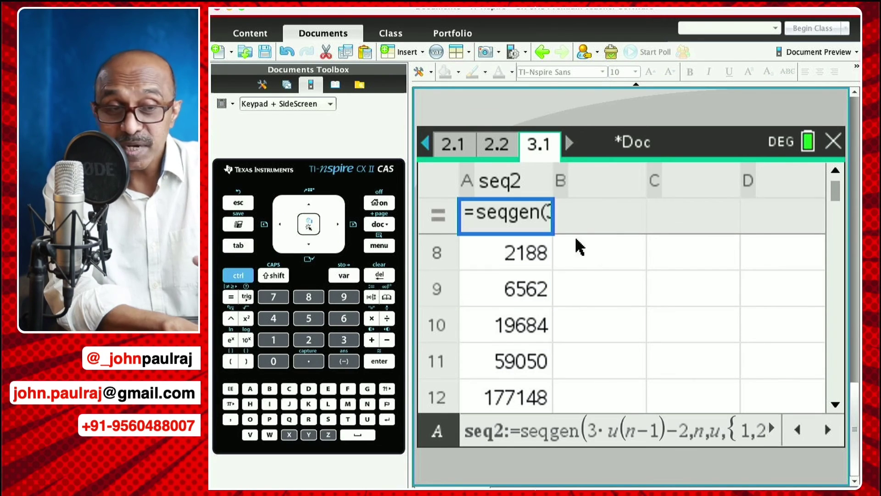
Review the graph and table on page 2.2 and the recursive definition on page 2.1, and return to page 3.1
left_click(491, 146)
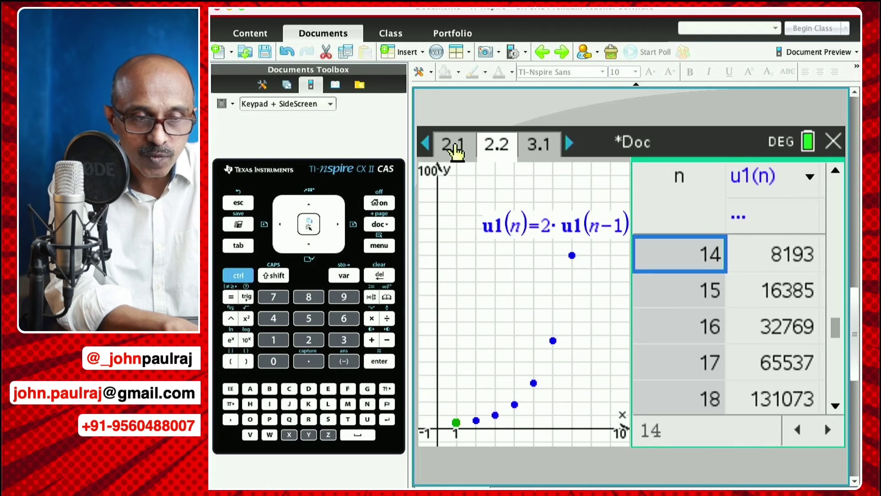
left_click(472, 155)
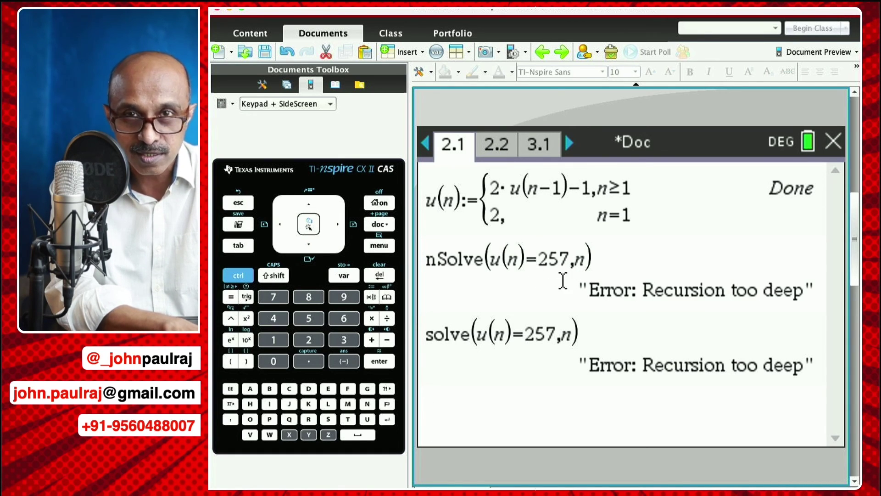
left_click(496, 146)
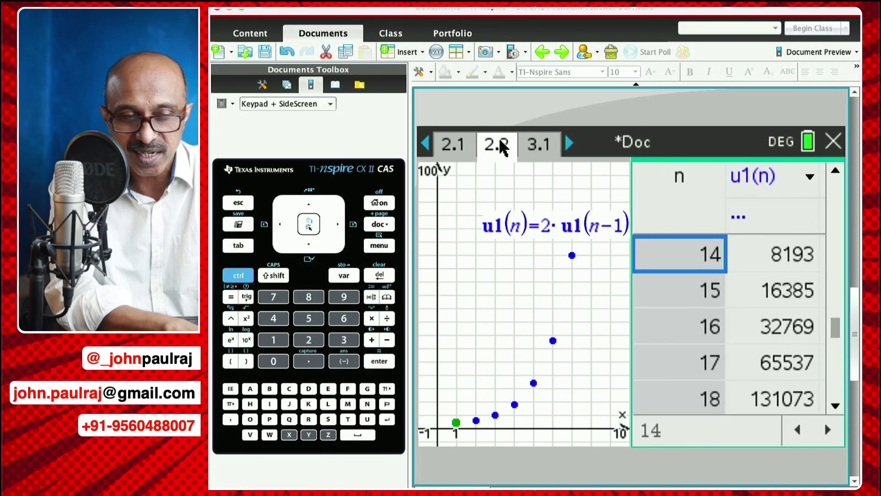
left_click(546, 152)
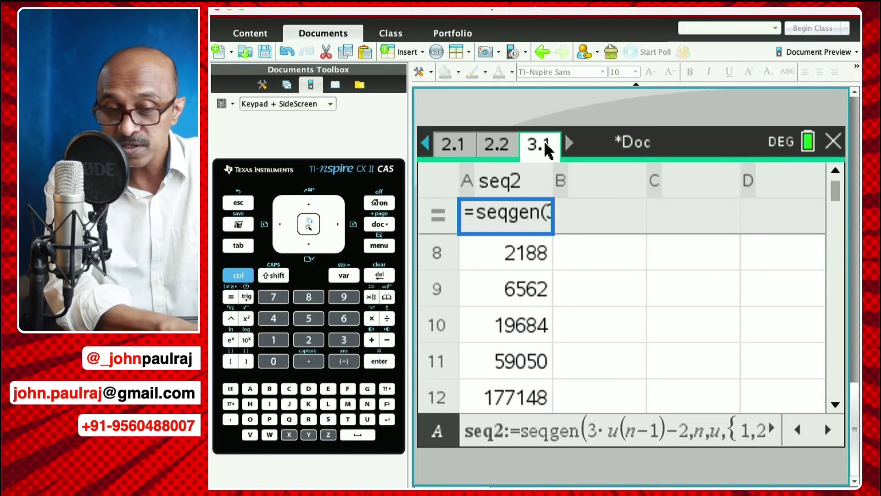